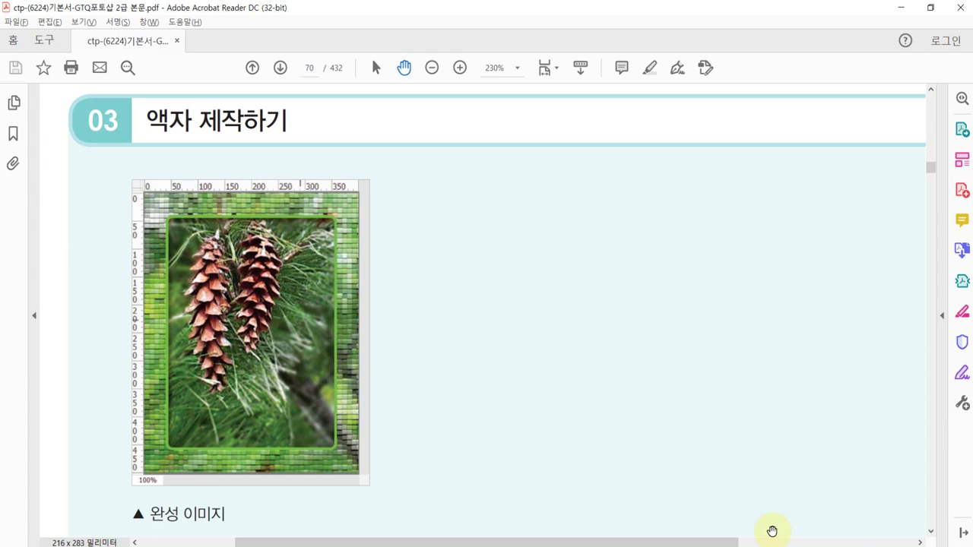
Switch to Photoshop and make the 솔방울.jpg document active.
{"action": "key", "text": "alt+Tab"}
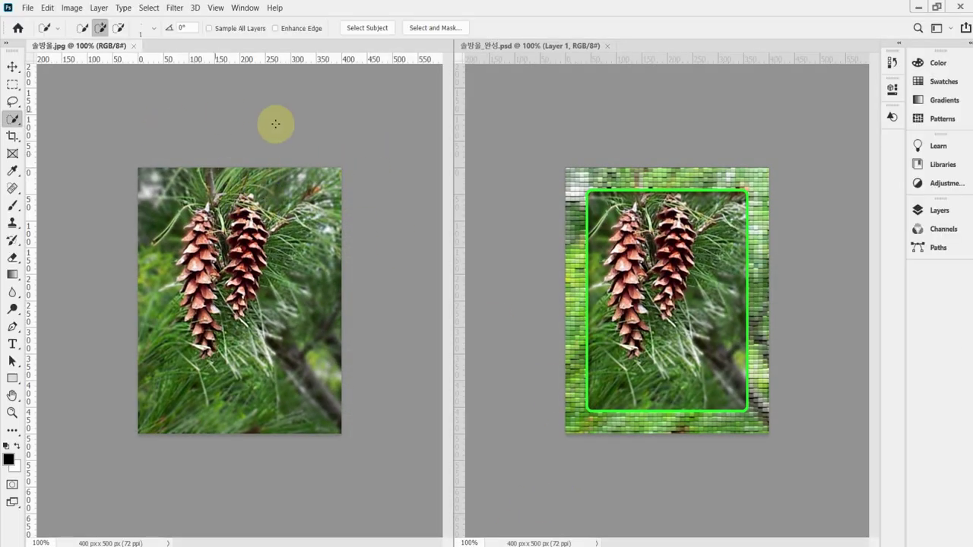
{"action": "left_click", "coordinate": [195, 104]}
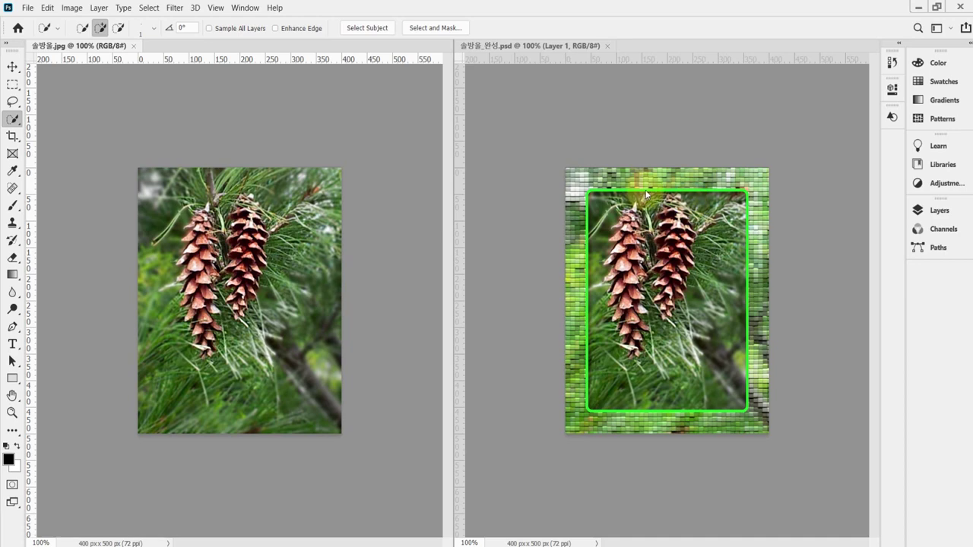
{"action": "left_click", "coordinate": [677, 126]}
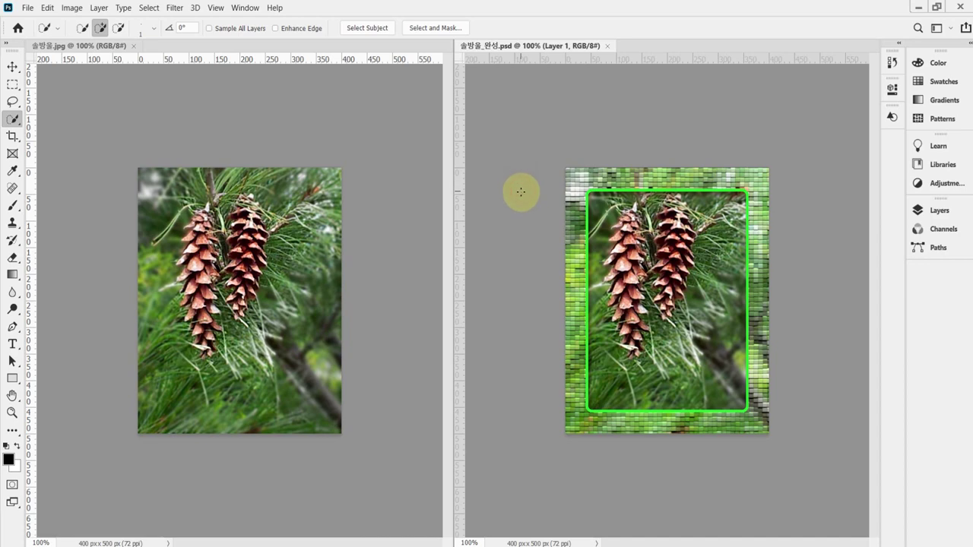
{"action": "left_click", "coordinate": [86, 91]}
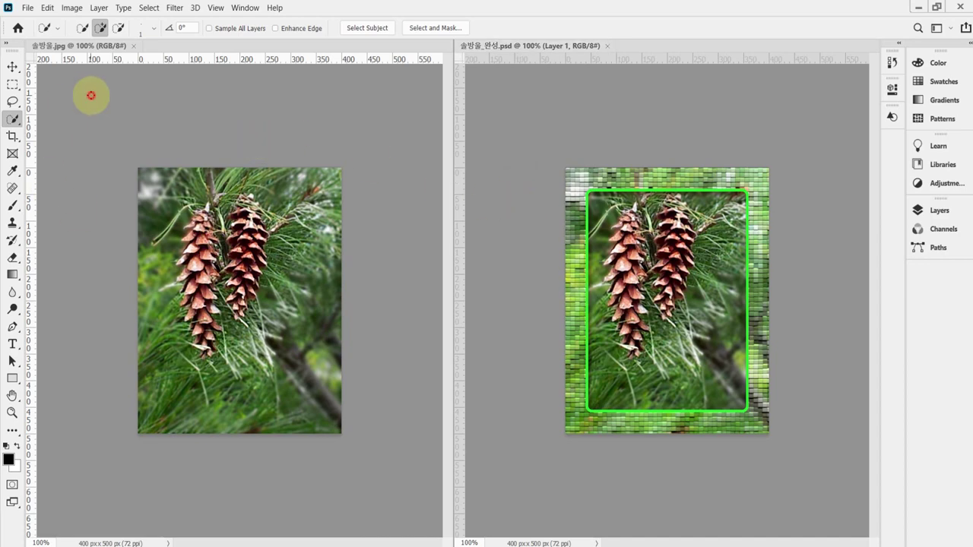
Choose the Move tool and duplicate the Background layer of the pine cone image.
{"action": "left_click", "coordinate": [14, 67]}
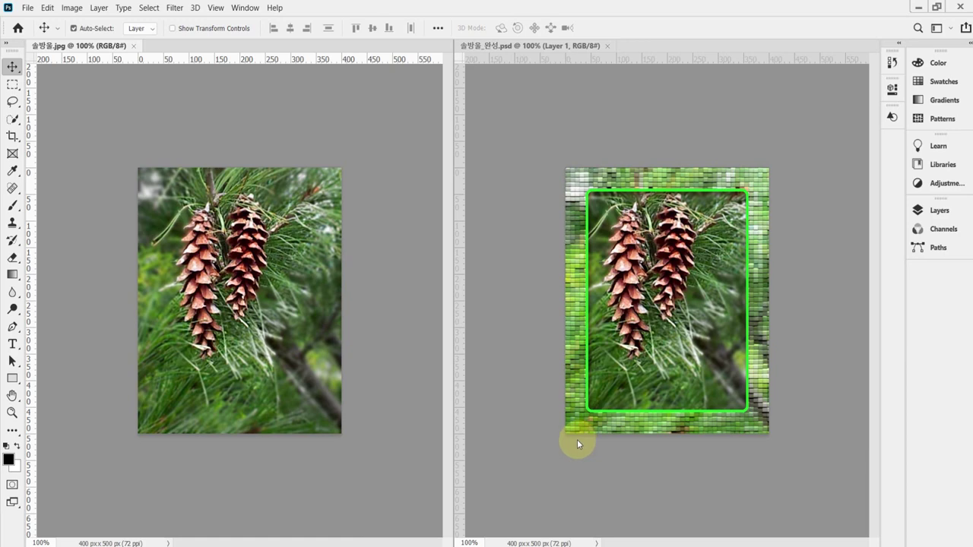
{"action": "left_click", "coordinate": [940, 211]}
{"action": "left_click", "coordinate": [760, 292]}
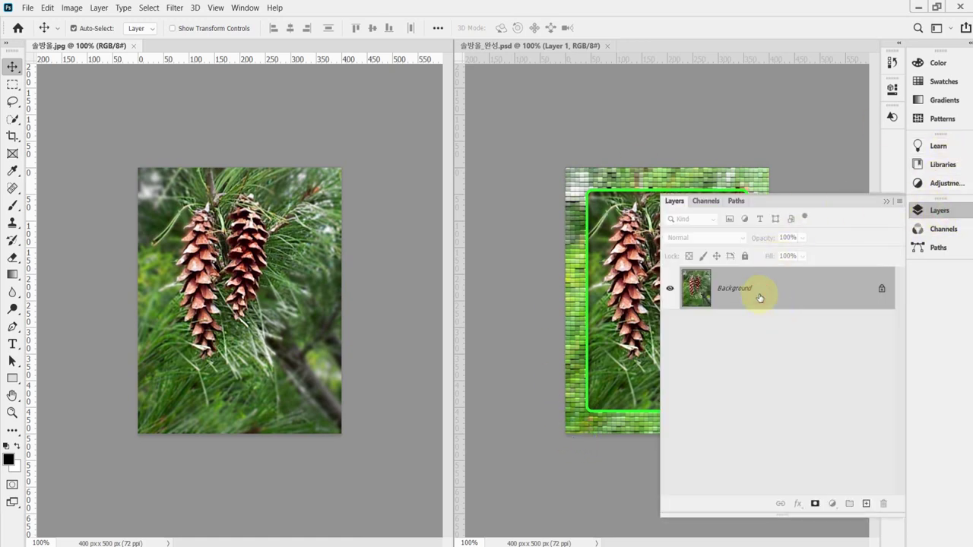
{"action": "left_click_drag", "start_coordinate": [760, 298], "coordinate": [758, 294]}
{"action": "key", "text": "ctrl+j"}
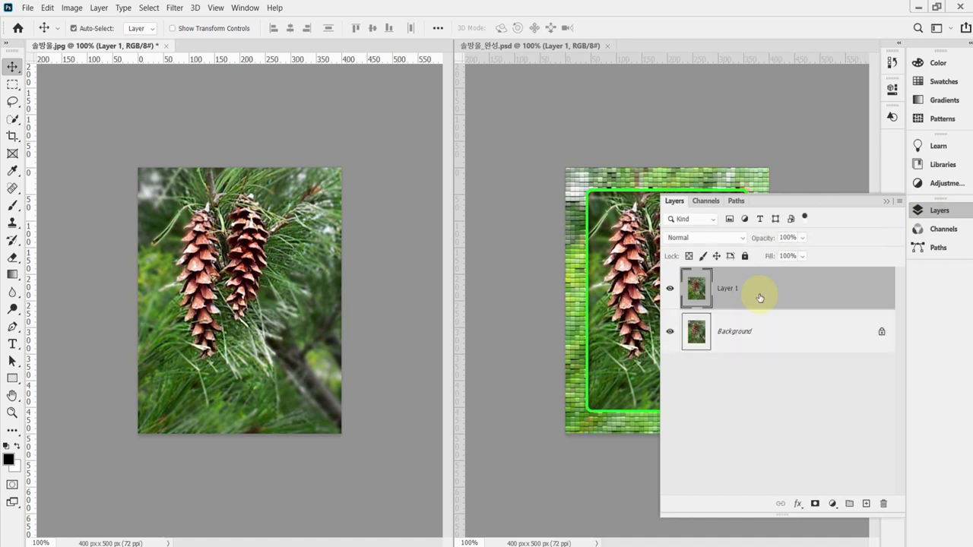
{"action": "left_click", "coordinate": [943, 210]}
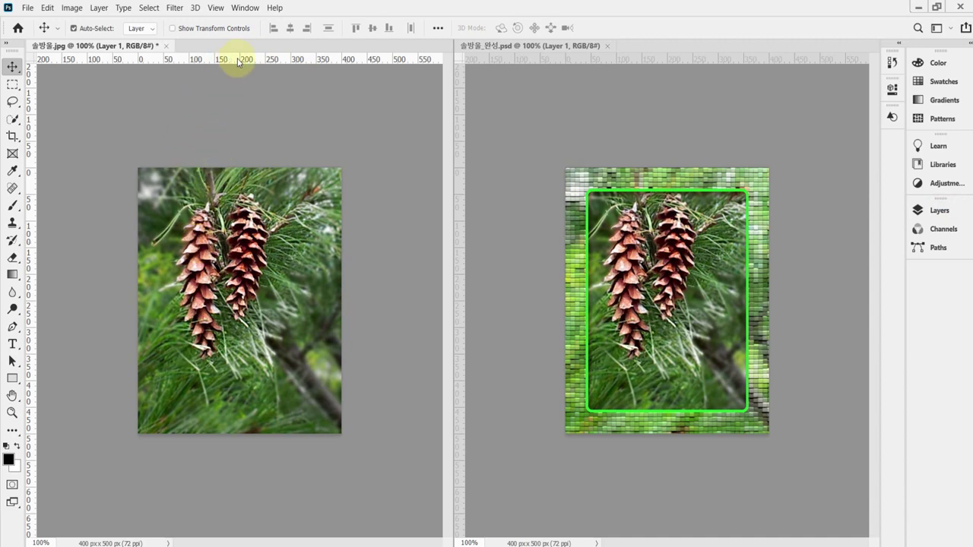
Clear all guides from the pine cone image.
{"action": "left_click_drag", "start_coordinate": [238, 60], "coordinate": [251, 293]}
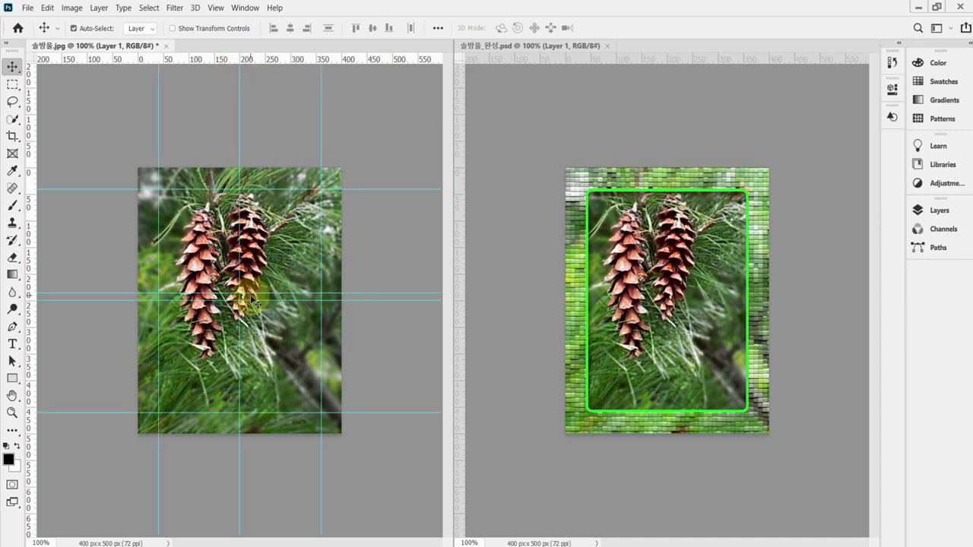
{"action": "left_click", "coordinate": [244, 7]}
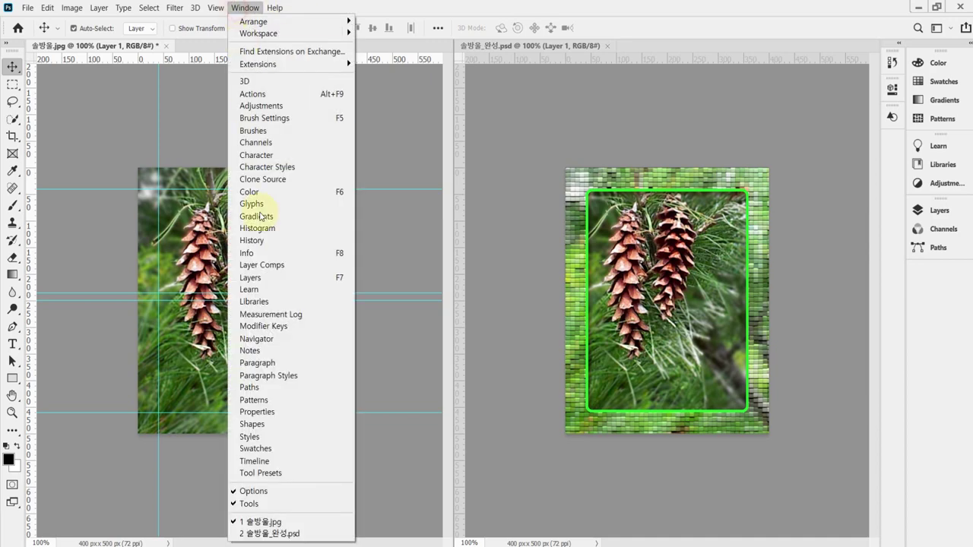
{"action": "left_click", "coordinate": [216, 8]}
{"action": "left_click", "coordinate": [216, 7]}
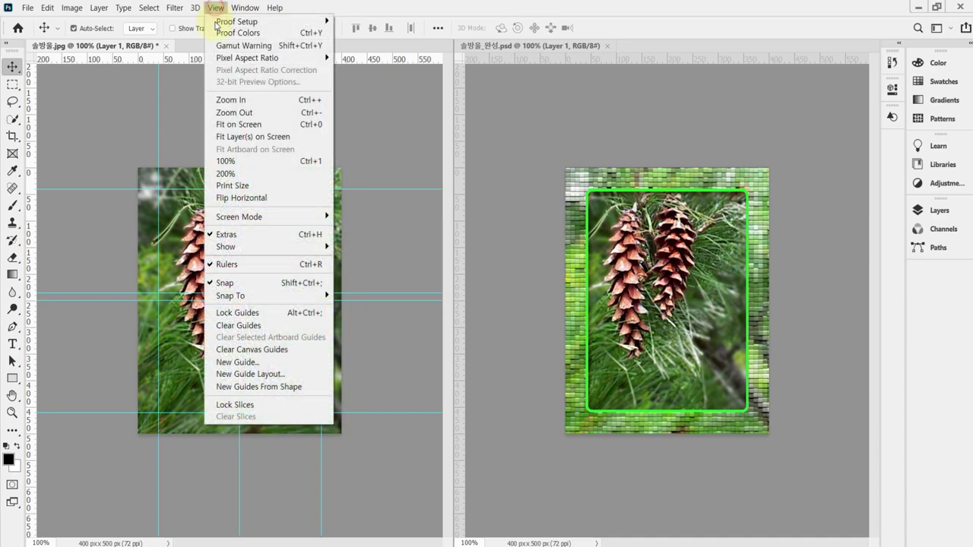
{"action": "left_click", "coordinate": [238, 325]}
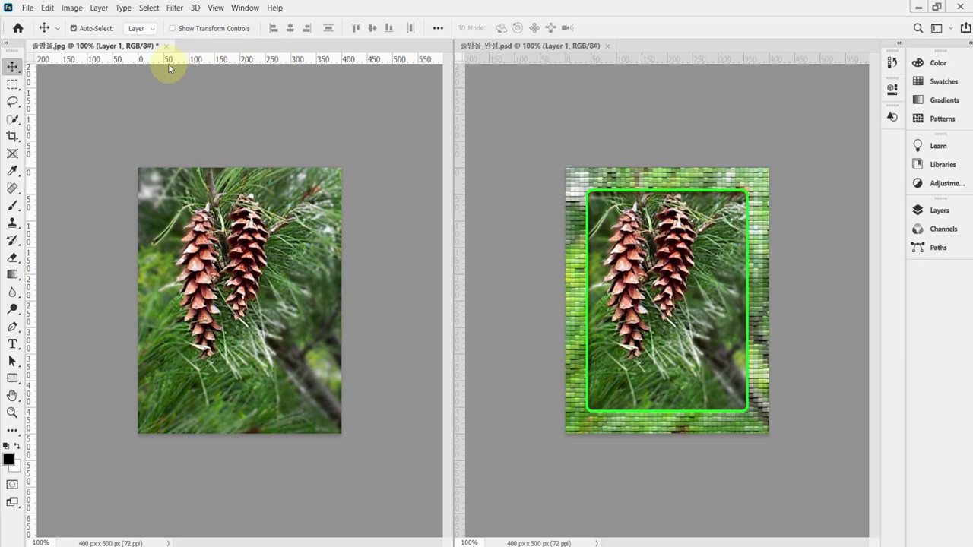
Place a horizontal guide at Y 250 px and a vertical guide at X 200 px through the image centre.
{"action": "left_click_drag", "start_coordinate": [183, 64], "coordinate": [226, 299]}
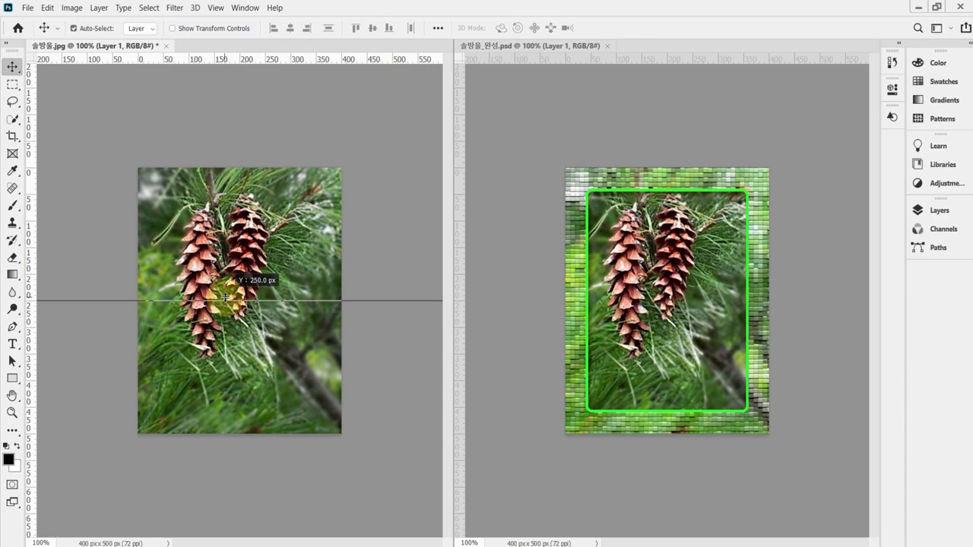
{"action": "left_click_drag", "start_coordinate": [225, 298], "coordinate": [222, 299]}
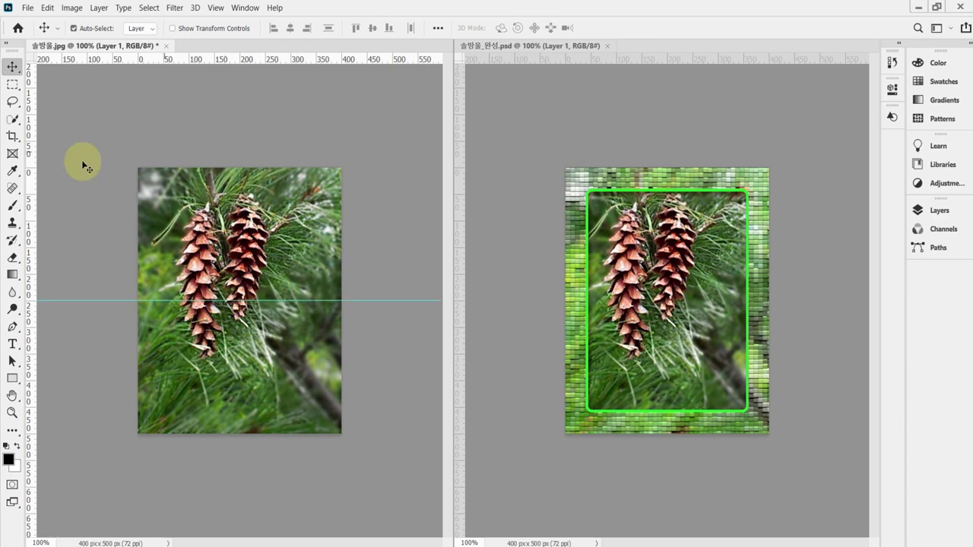
{"action": "left_click_drag", "start_coordinate": [33, 198], "coordinate": [242, 172]}
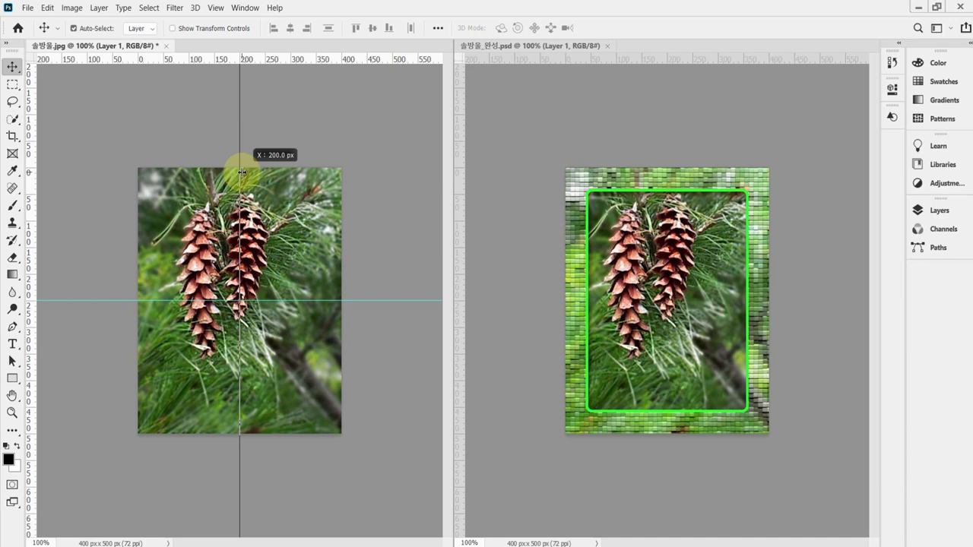
{"action": "left_click_drag", "start_coordinate": [241, 170], "coordinate": [241, 170]}
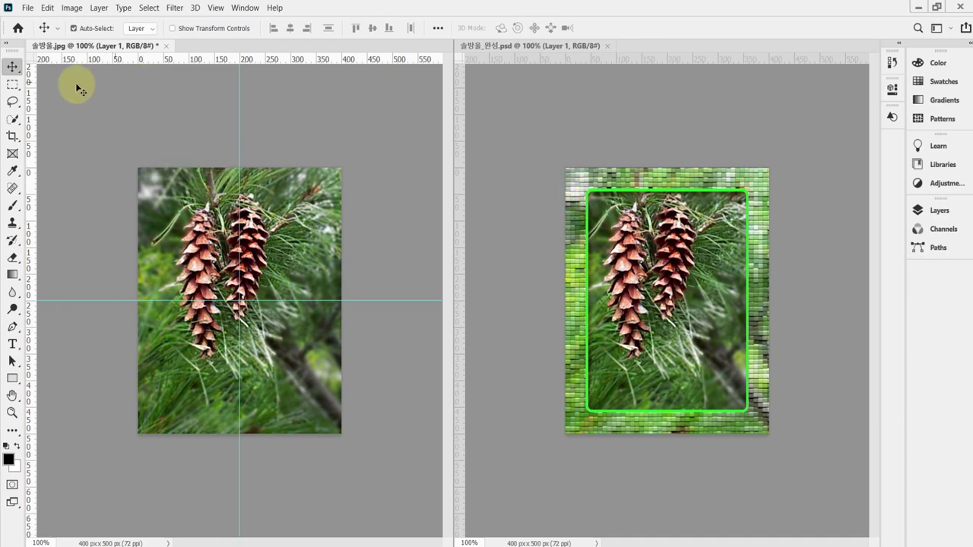
Choose the Rectangular Marquee tool and reset all tools to their default settings.
{"action": "left_click_drag", "start_coordinate": [12, 89], "coordinate": [68, 86]}
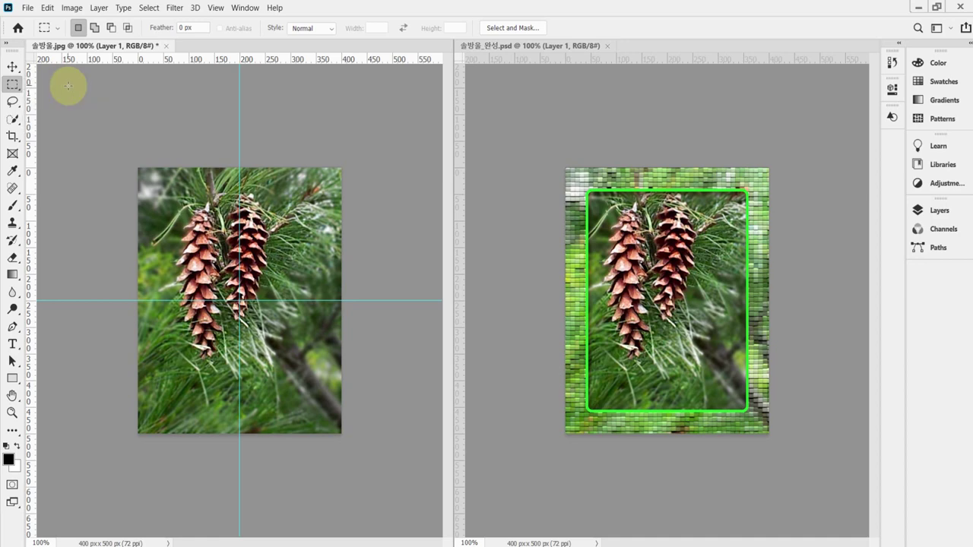
{"action": "right_click", "coordinate": [41, 30]}
{"action": "left_click", "coordinate": [65, 40]}
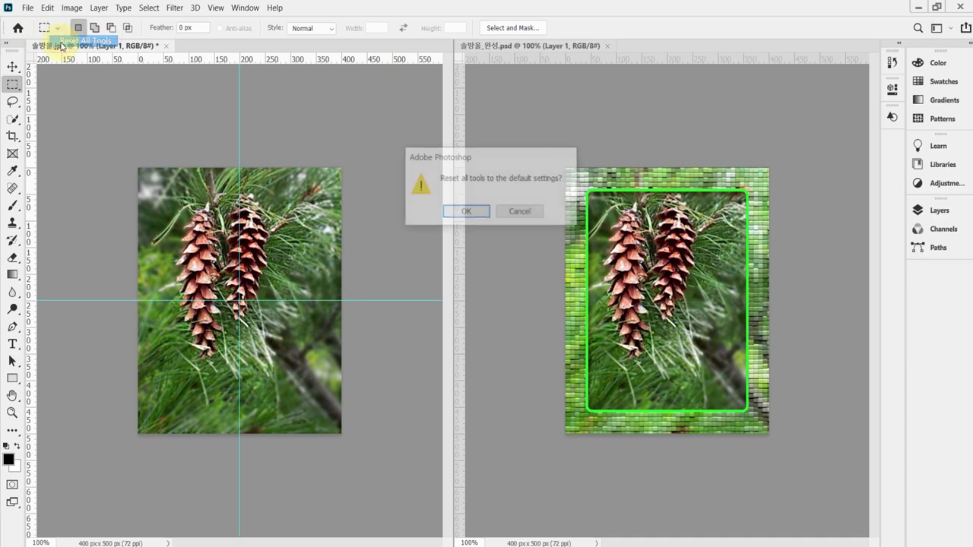
{"action": "left_click", "coordinate": [462, 212]}
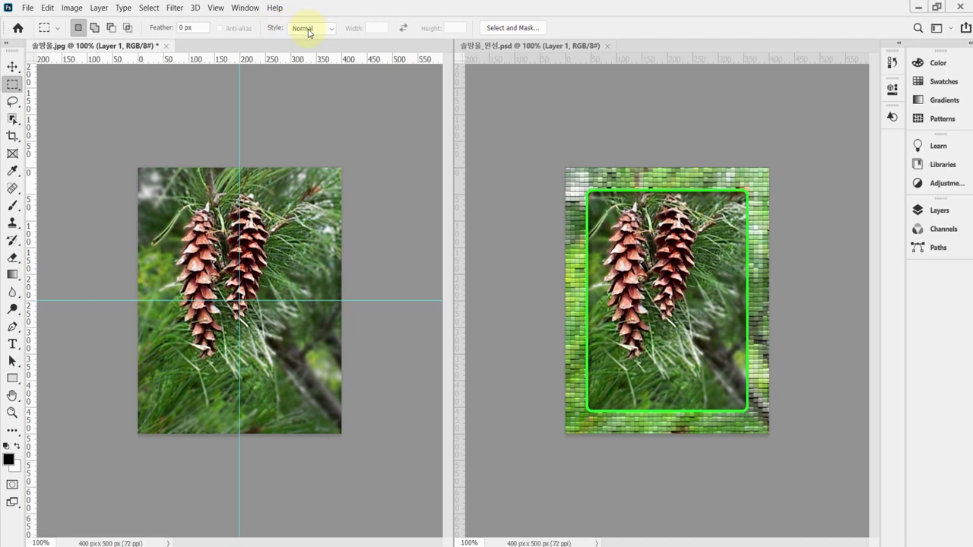
{"action": "left_click_drag", "start_coordinate": [174, 206], "coordinate": [315, 387]}
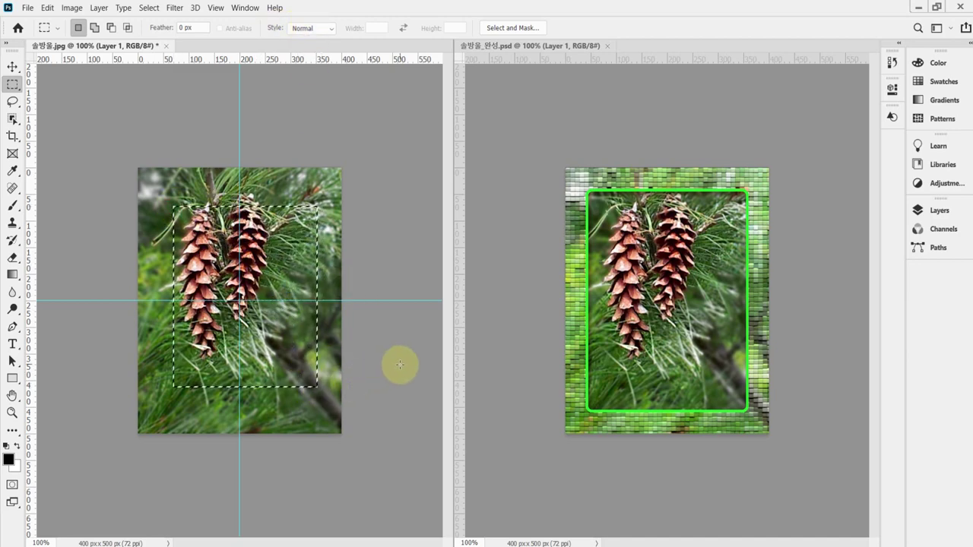
{"action": "left_click", "coordinate": [405, 364]}
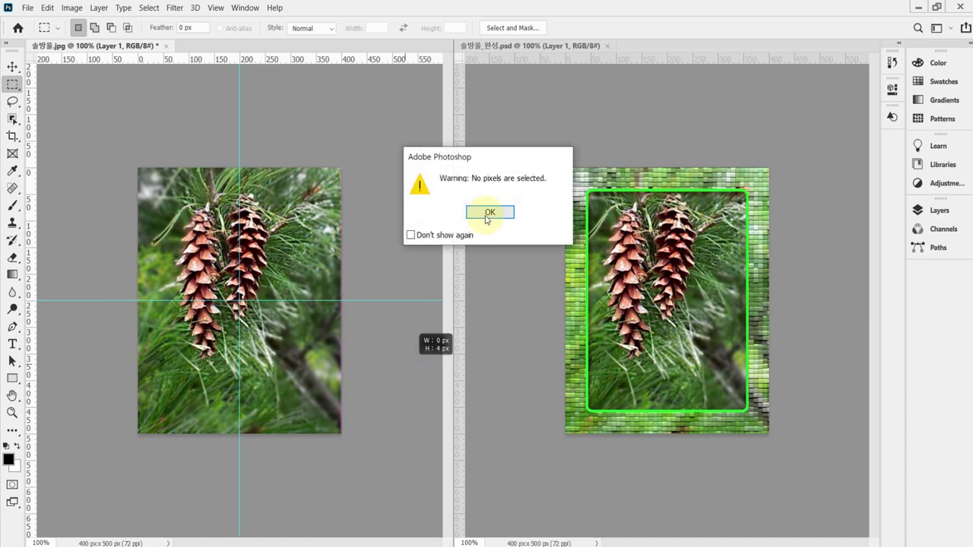
{"action": "left_click", "coordinate": [486, 211]}
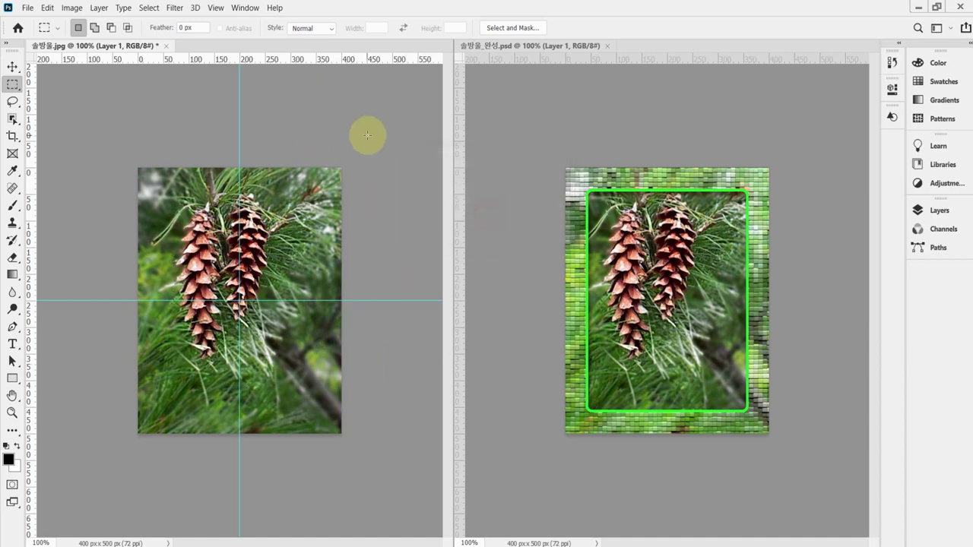
Set the marquee style to Fixed Size with a width of 320 px and a height of 420 px.
{"action": "left_click", "coordinate": [330, 30]}
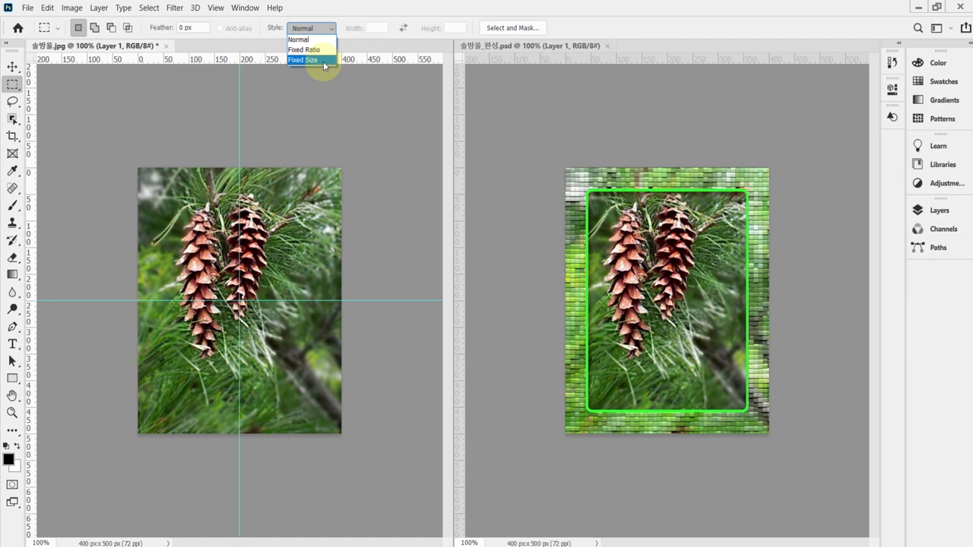
{"action": "left_click", "coordinate": [323, 60]}
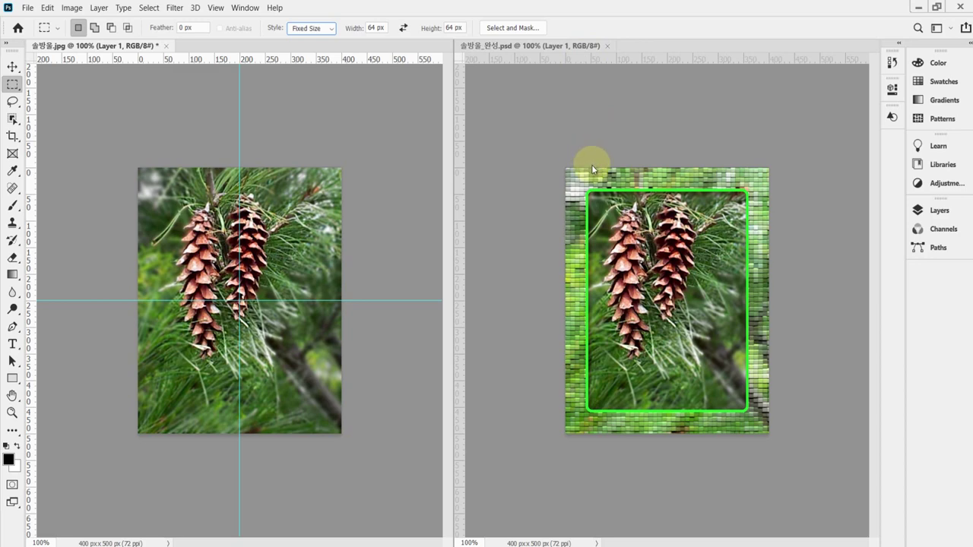
{"action": "left_click", "coordinate": [363, 31]}
{"action": "type", "text": "320"}
{"action": "key", "text": "Tab"}
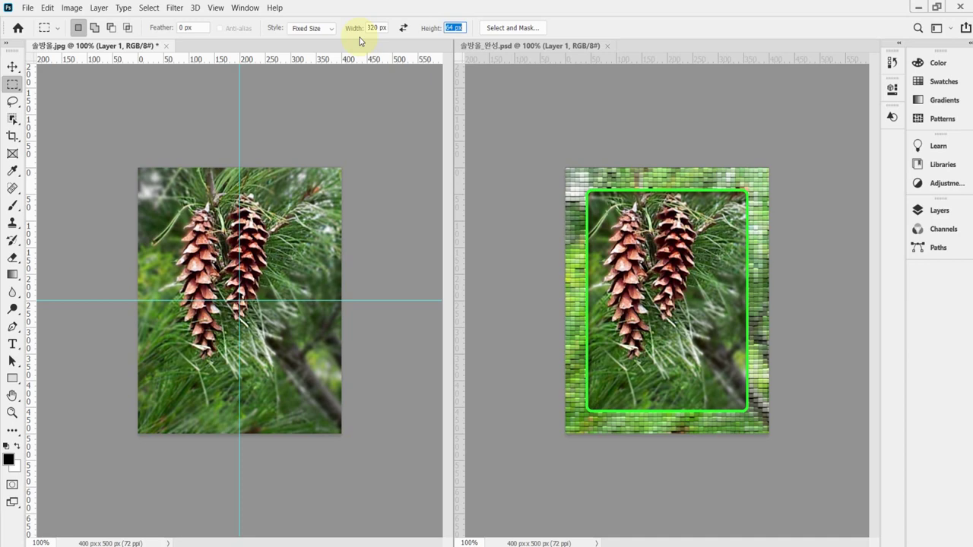
{"action": "type", "text": "420"}
{"action": "key", "text": "Return"}
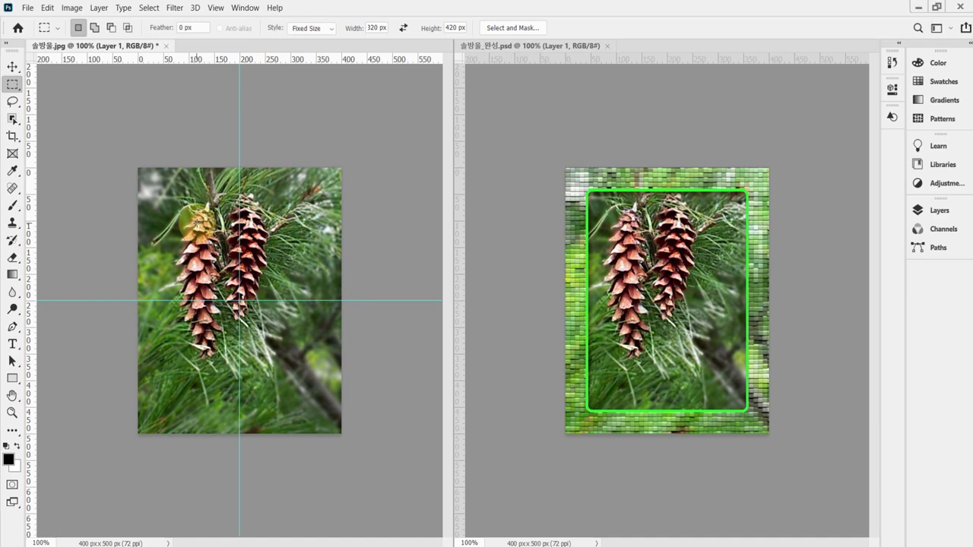
Try positioning the fixed-size selection by eye within the pine cone image, and remove the selection.
{"action": "left_click", "coordinate": [164, 188]}
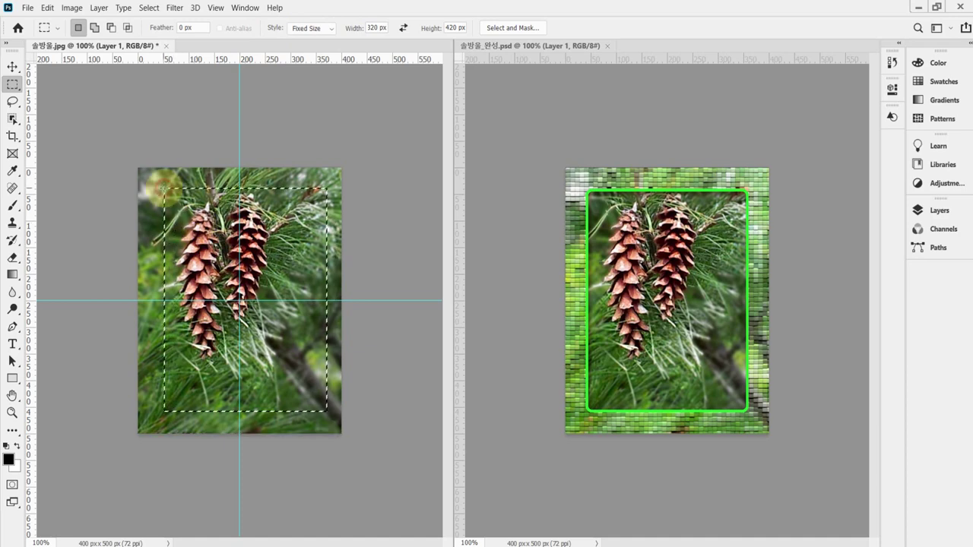
{"action": "left_click_drag", "start_coordinate": [343, 198], "coordinate": [154, 180]}
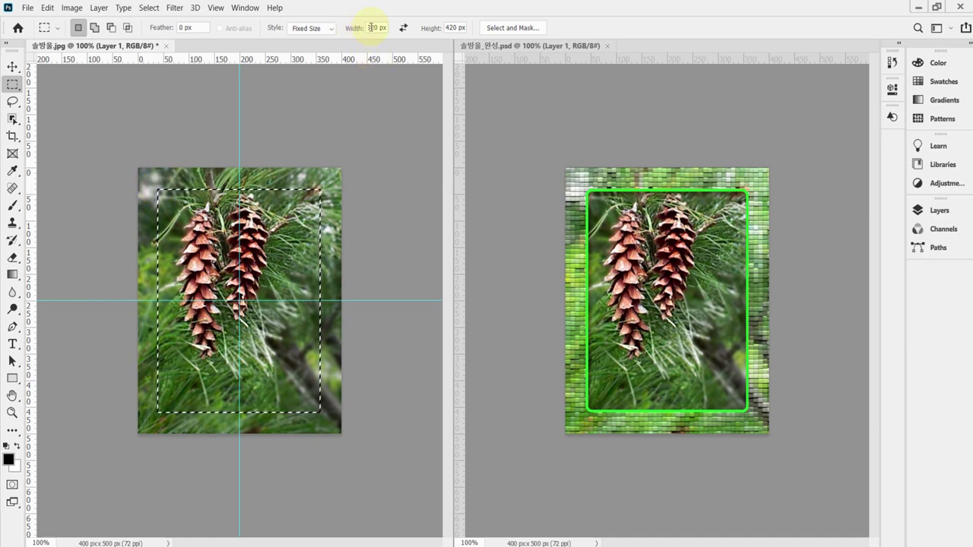
{"action": "left_click_drag", "start_coordinate": [241, 183], "coordinate": [240, 180]}
{"action": "left_click", "coordinate": [303, 179]}
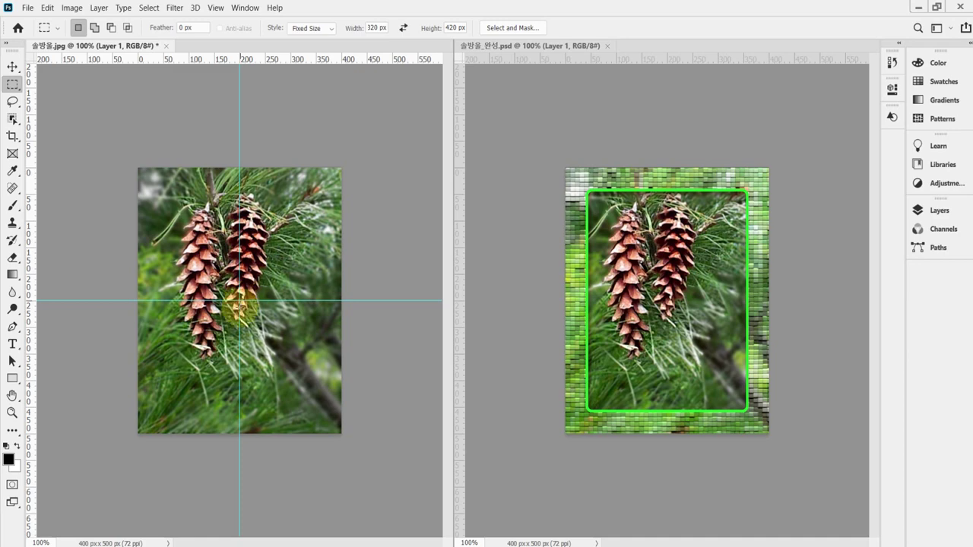
Create the fixed-size selection centred on the intersection of the two guides, and deselect it.
{"action": "key", "text": "ctrl+plus"}
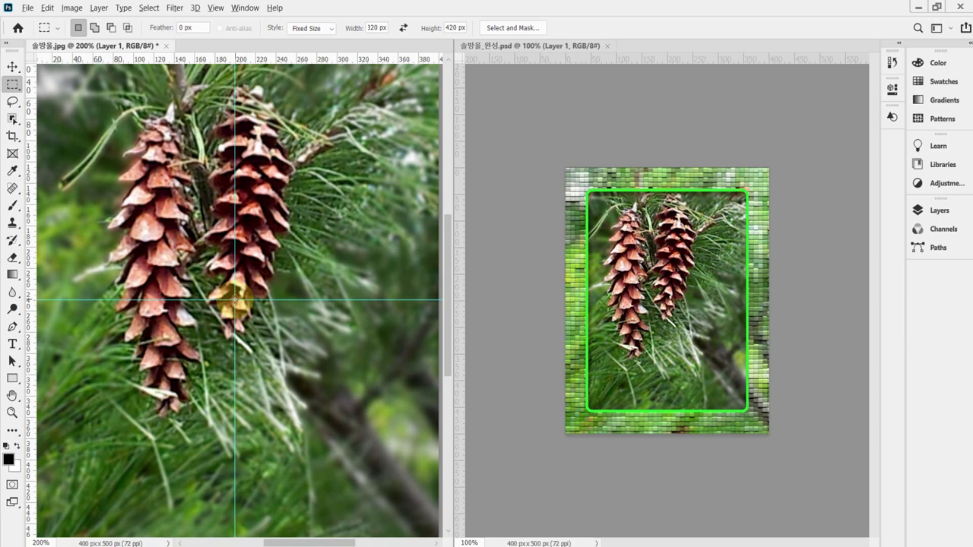
{"action": "left_click", "coordinate": [234, 299]}
{"action": "left_click", "coordinate": [292, 302]}
{"action": "left_click", "coordinate": [292, 302], "text": "alt"}
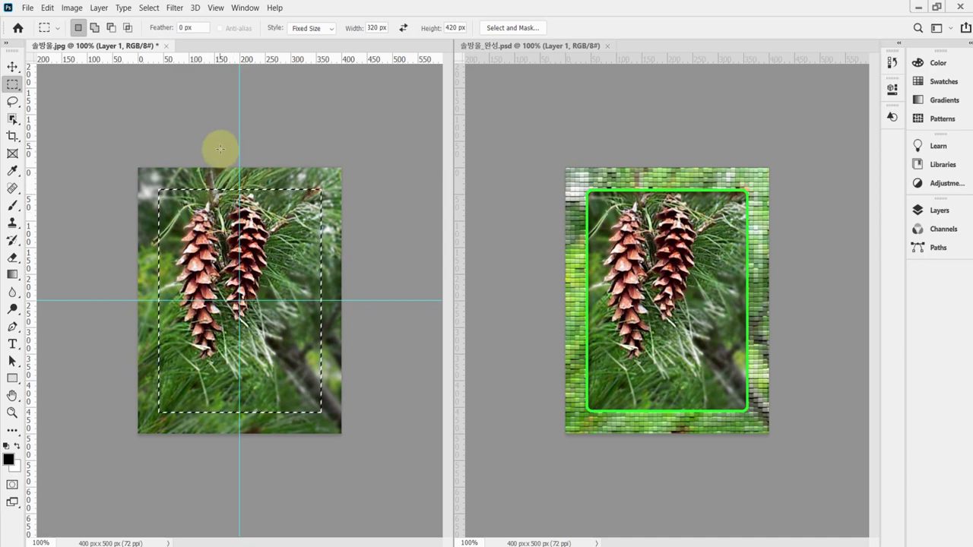
{"action": "key", "text": "ctrl+d"}
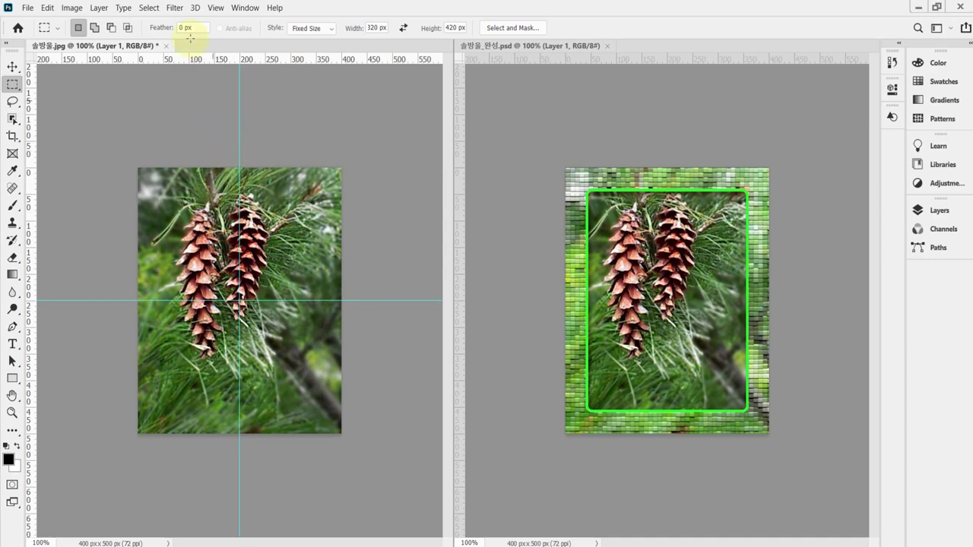
Open the Filter Gallery for Layer 1 and choose the Patchwork filter from the Texture category.
{"action": "left_click", "coordinate": [175, 8]}
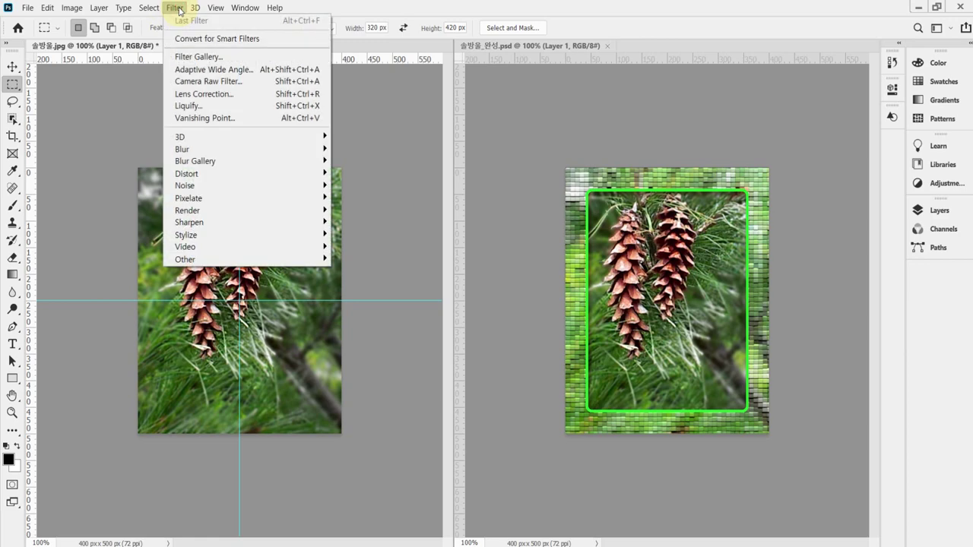
{"action": "left_click", "coordinate": [180, 58]}
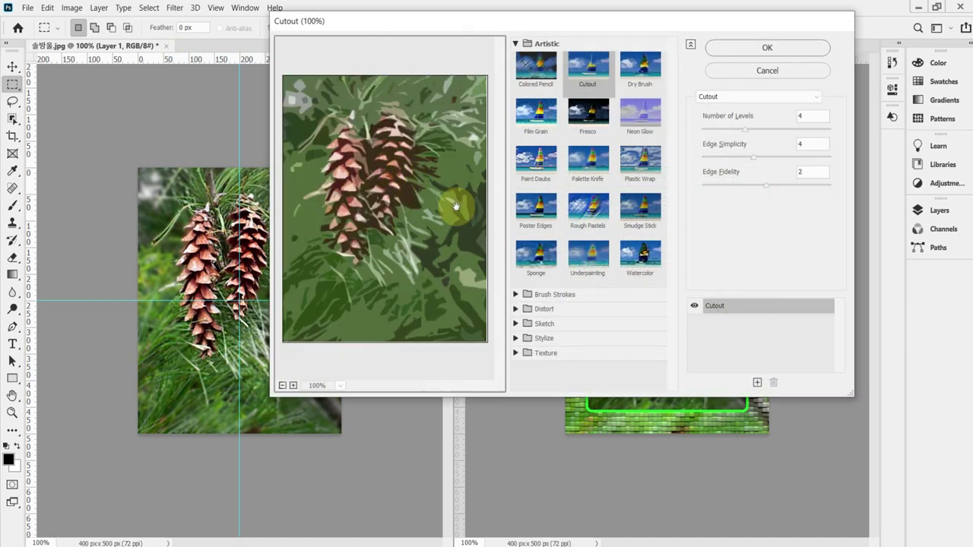
{"action": "left_click", "coordinate": [517, 44]}
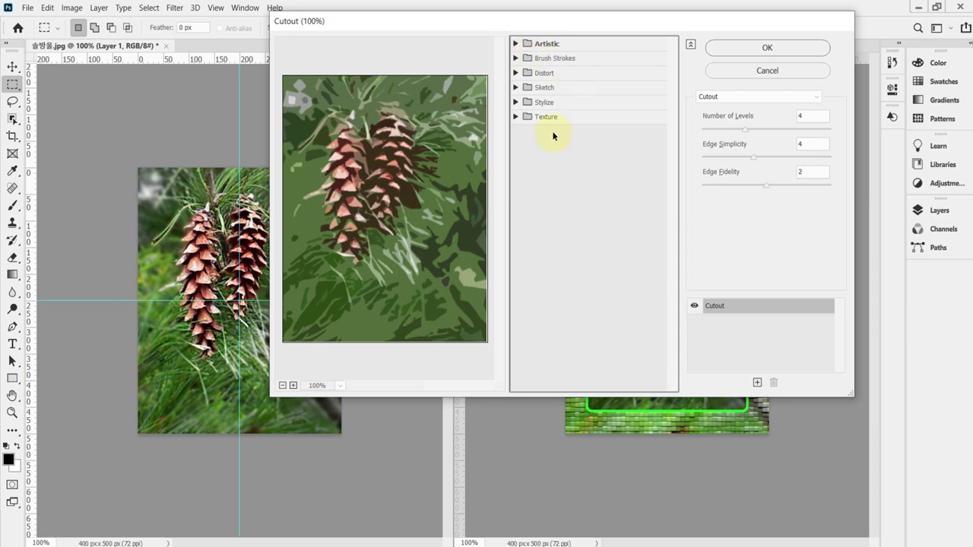
{"action": "left_click", "coordinate": [516, 118]}
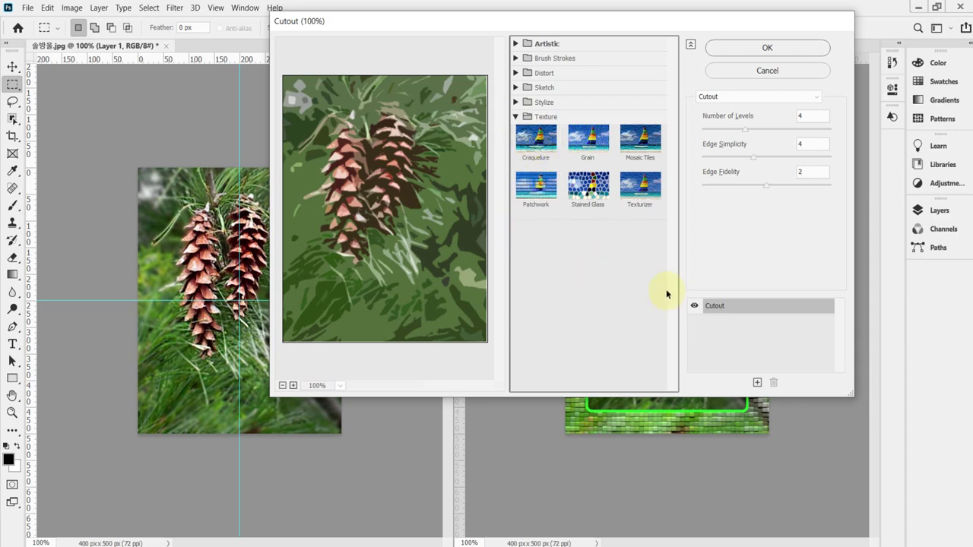
{"action": "left_click", "coordinate": [531, 182]}
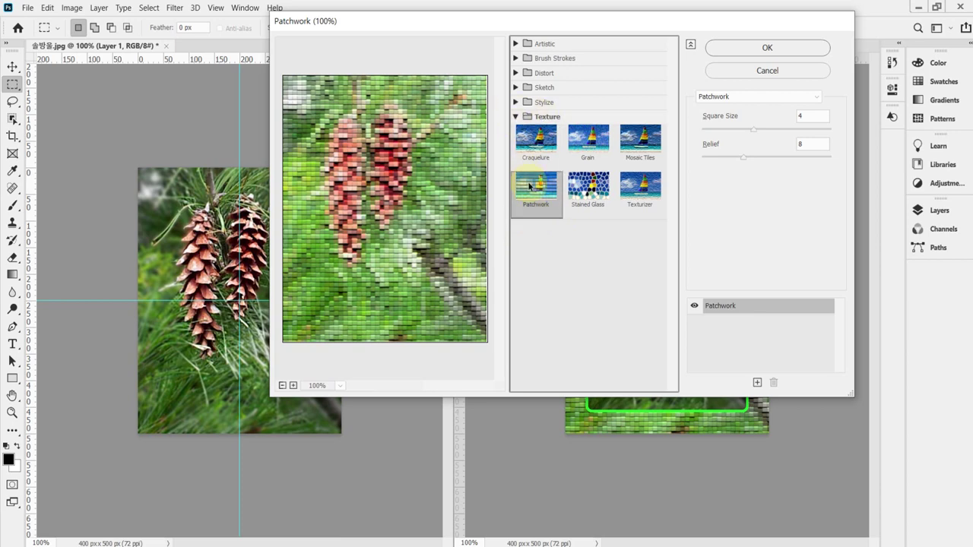
{"action": "left_click", "coordinate": [515, 43]}
{"action": "left_click", "coordinate": [515, 43]}
{"action": "left_click", "coordinate": [515, 43]}
{"action": "left_click", "coordinate": [515, 43]}
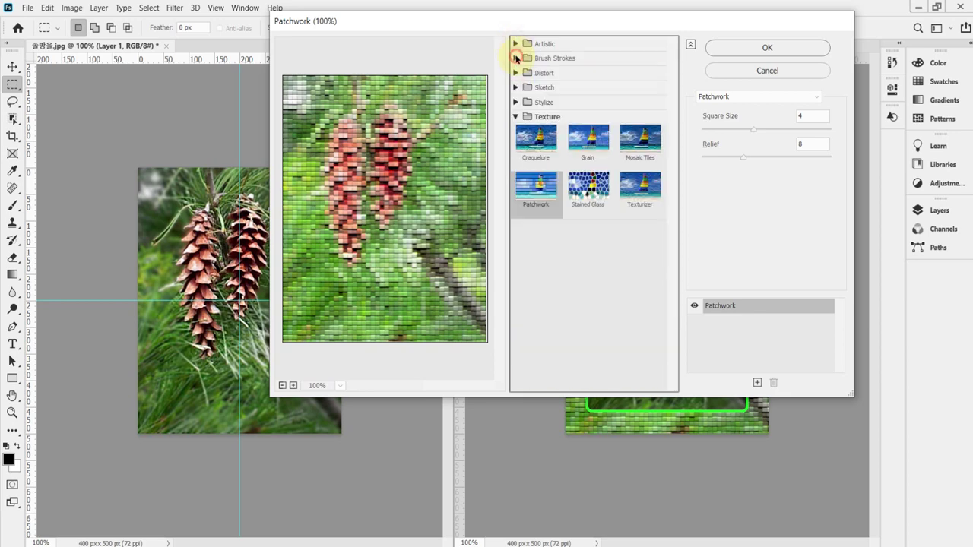
{"action": "left_click", "coordinate": [516, 74]}
{"action": "left_click", "coordinate": [517, 73]}
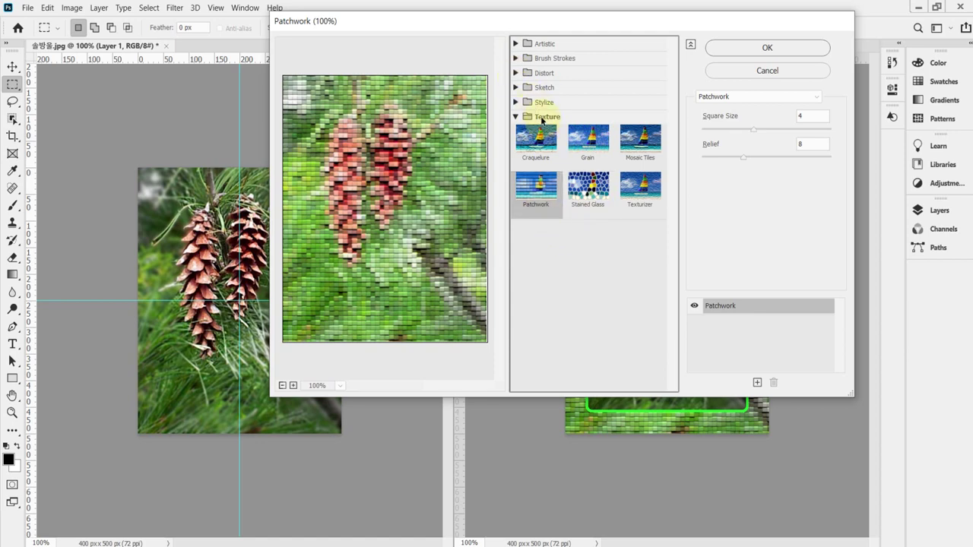
{"action": "left_click", "coordinate": [520, 119]}
{"action": "left_click", "coordinate": [517, 119]}
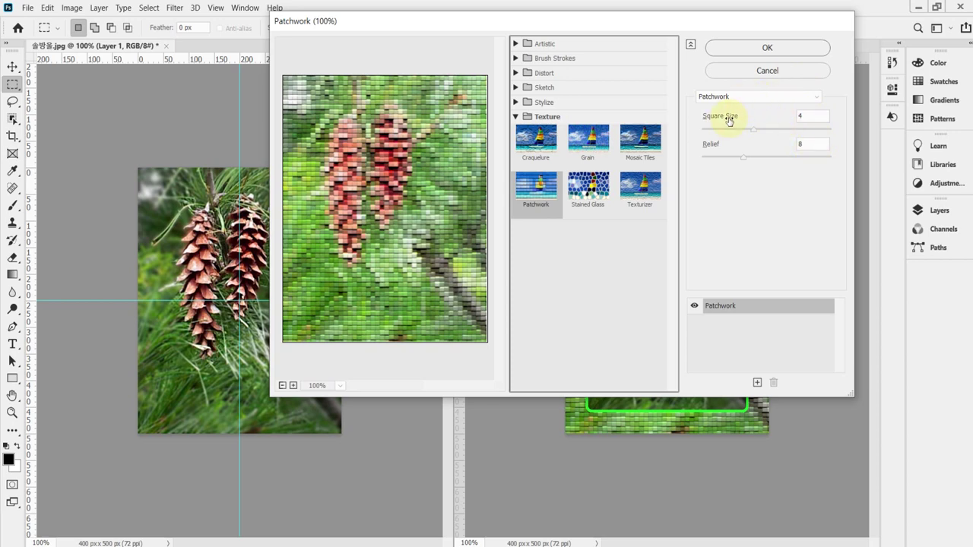
Apply the Patchwork filter to Layer 1 with a square size of 4 and a relief of 8.
{"action": "left_click", "coordinate": [815, 116]}
{"action": "left_click", "coordinate": [815, 143]}
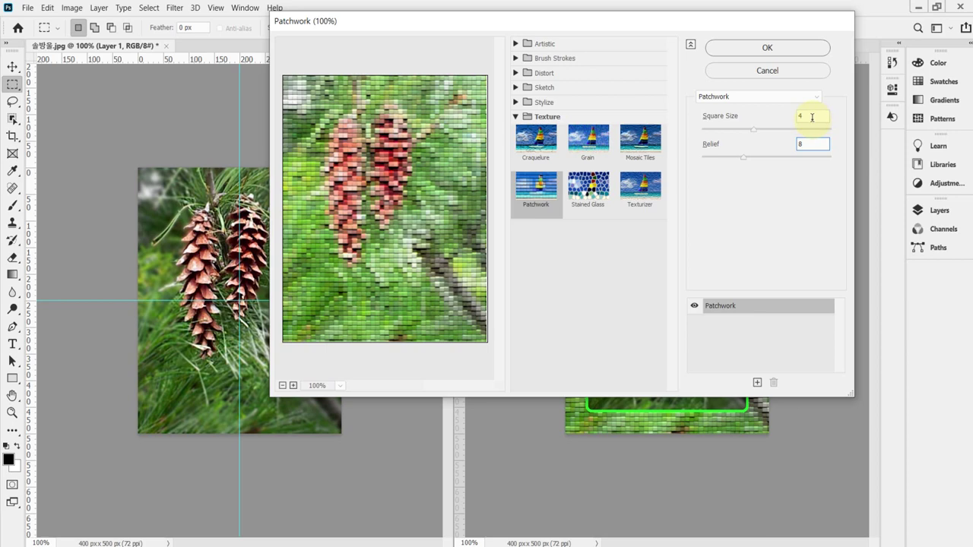
{"action": "left_click", "coordinate": [811, 117]}
{"action": "left_click", "coordinate": [777, 50]}
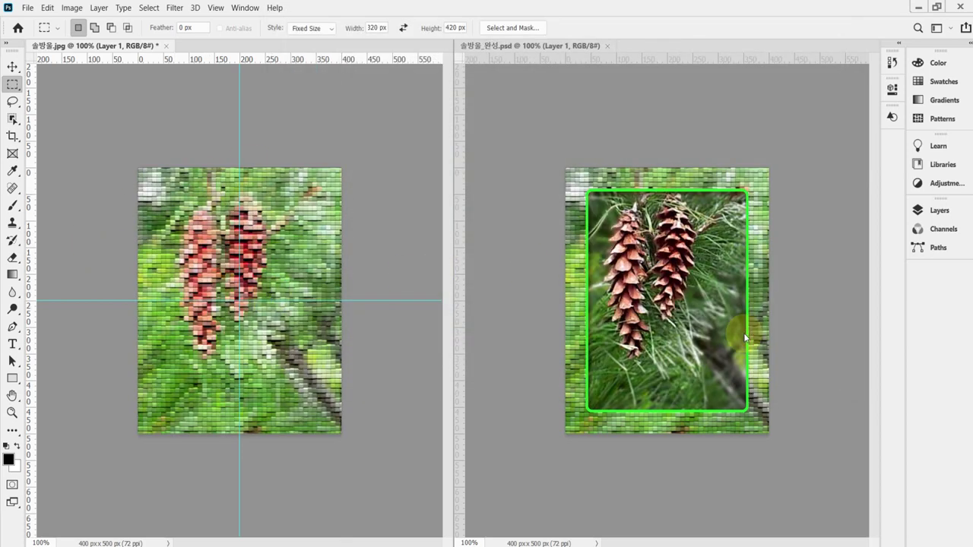
Hide and show Layer 1 to compare the filtered layer with the original Background.
{"action": "left_click", "coordinate": [918, 211]}
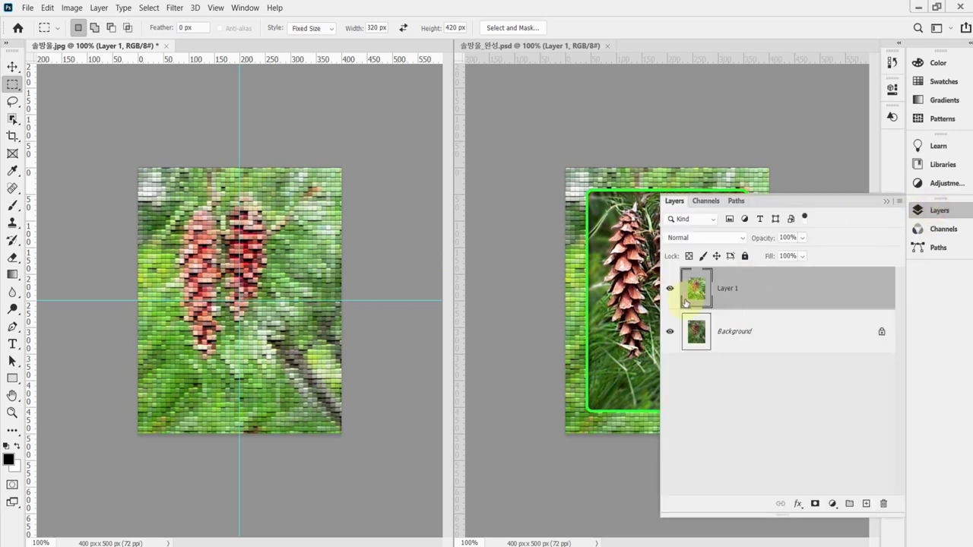
{"action": "left_click", "coordinate": [669, 289]}
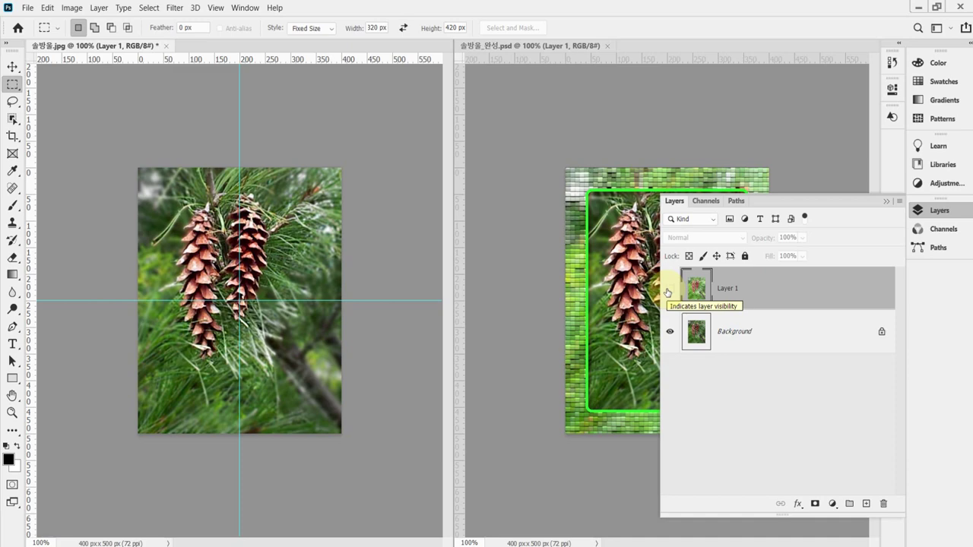
{"action": "left_click", "coordinate": [670, 289]}
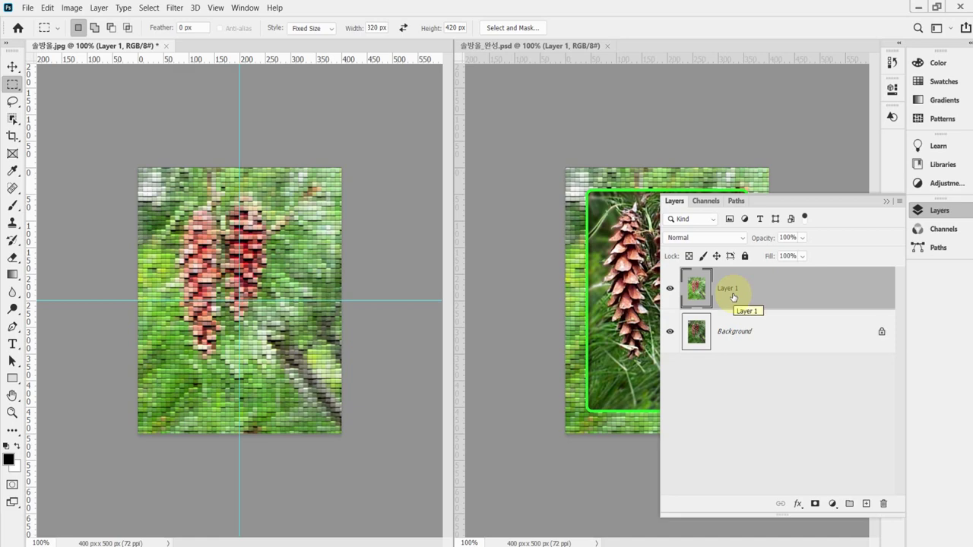
{"action": "left_click", "coordinate": [920, 211]}
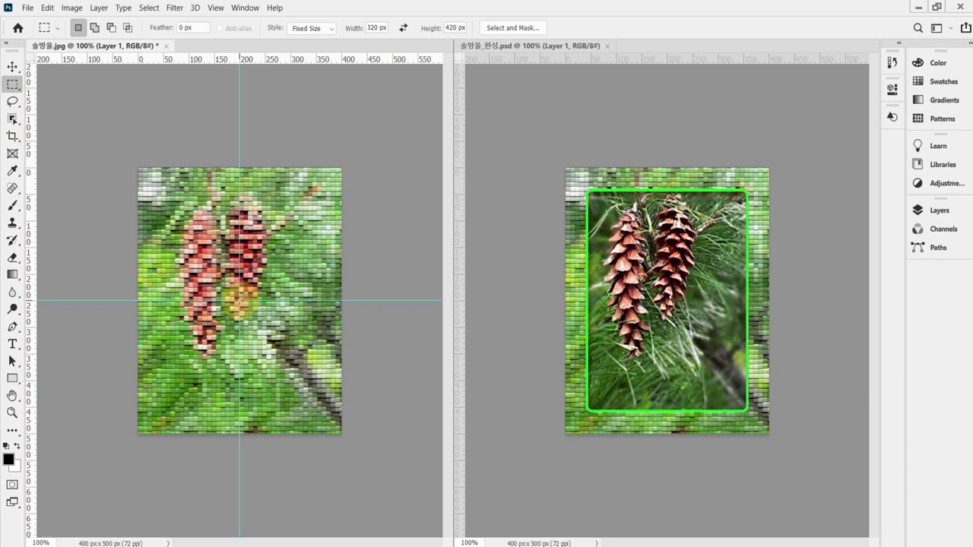
Create the 320 × 420 px selection centred on the intersection of the guides over the patchwork layer.
{"action": "left_click", "coordinate": [240, 300], "text": "alt"}
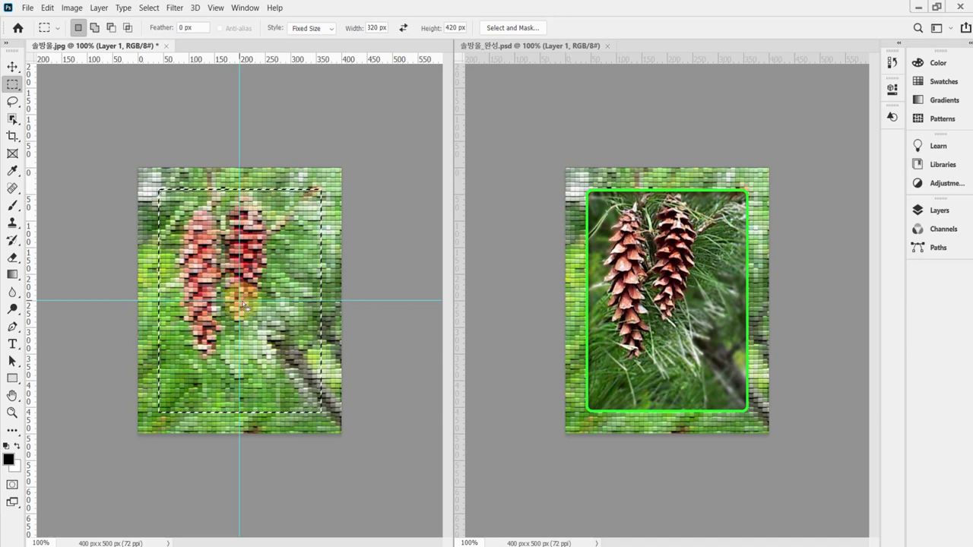
{"action": "key", "text": "ctrl+plus"}
{"action": "left_click_drag", "start_coordinate": [267, 255], "coordinate": [292, 287]}
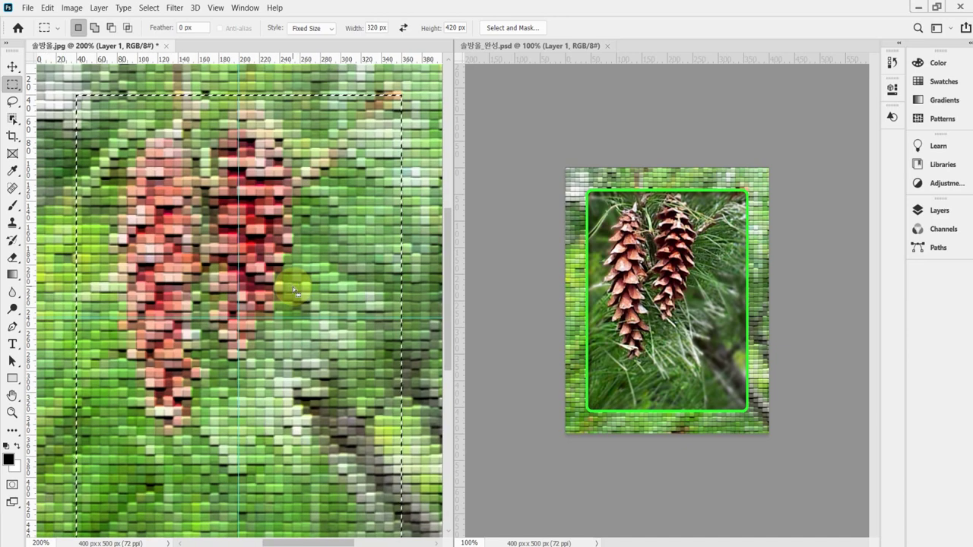
{"action": "key", "text": "ctrl+minus"}
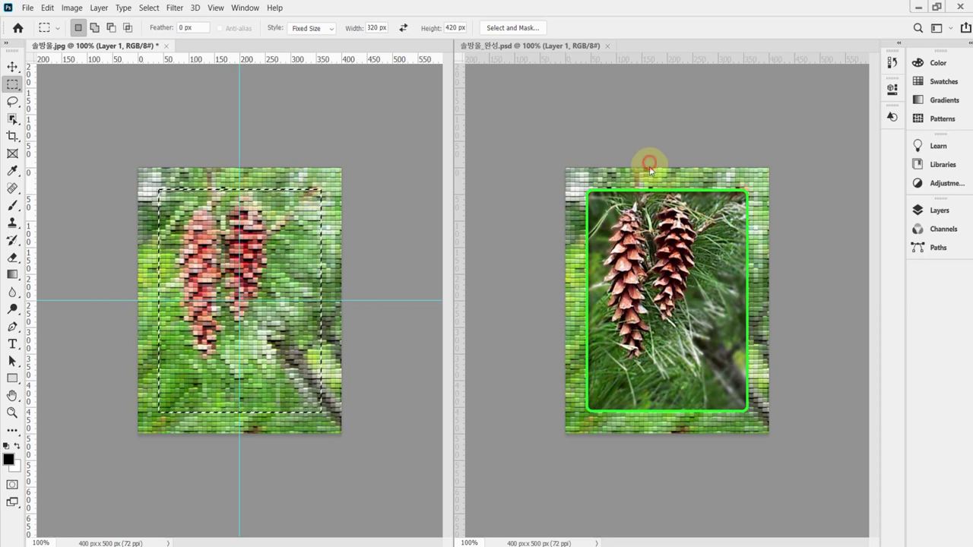
Examine the frame's corners in the finished example at 200%, and return to the working pine cone image.
{"action": "left_click", "coordinate": [641, 216]}
{"action": "key", "text": "ctrl+plus"}
{"action": "key", "text": "ctrl+plus"}
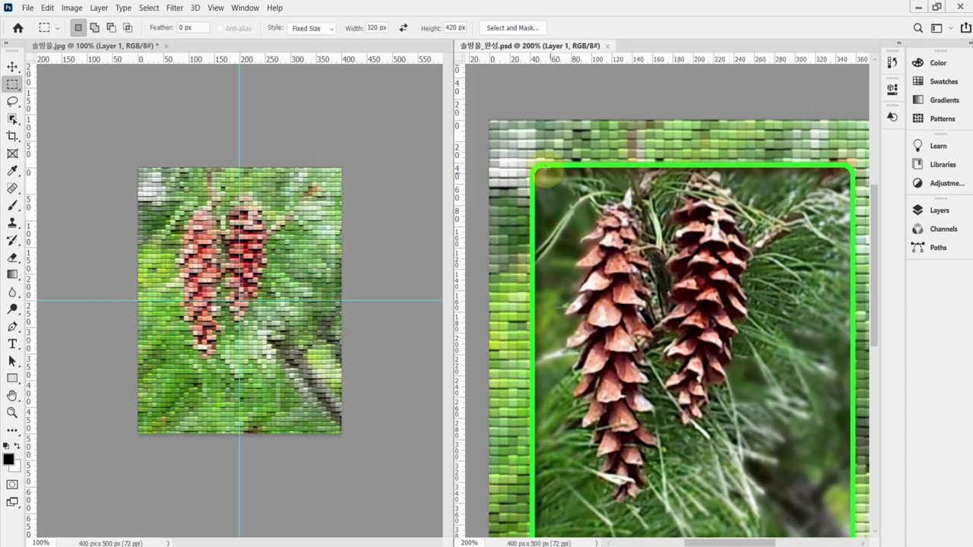
{"action": "left_click", "coordinate": [113, 45]}
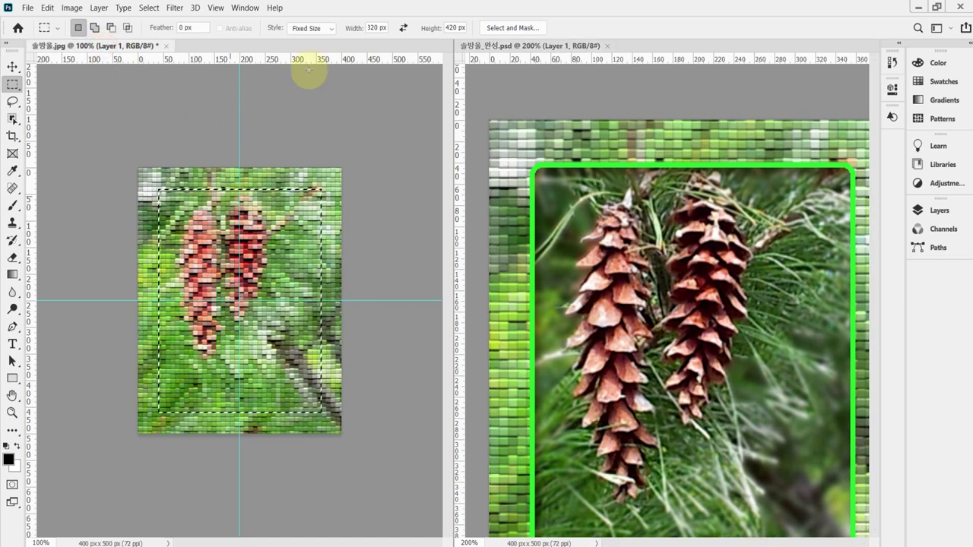
Try smoothing the selection with a sample radius of 8 pixels, inspect its corner, and undo the smoothing.
{"action": "left_click", "coordinate": [148, 8]}
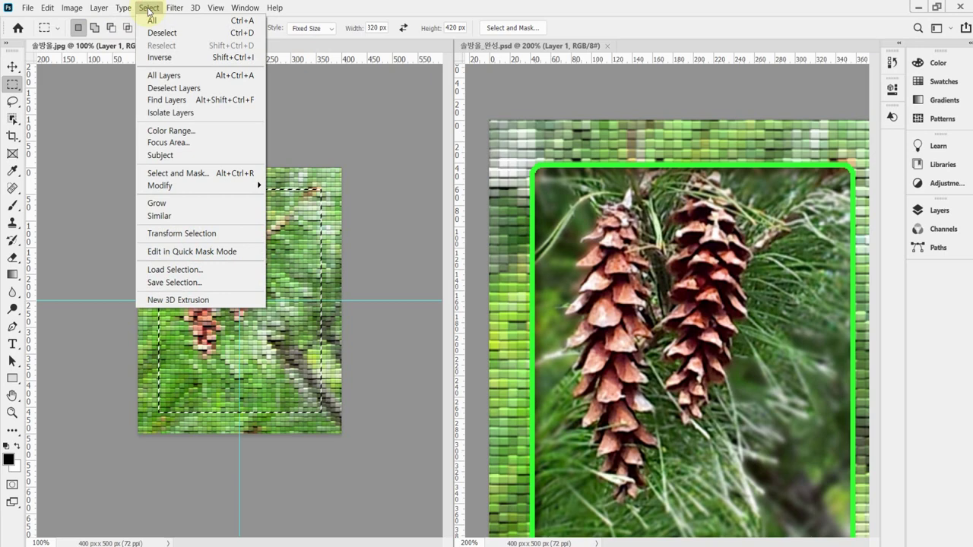
{"action": "mouse_move", "coordinate": [180, 188]}
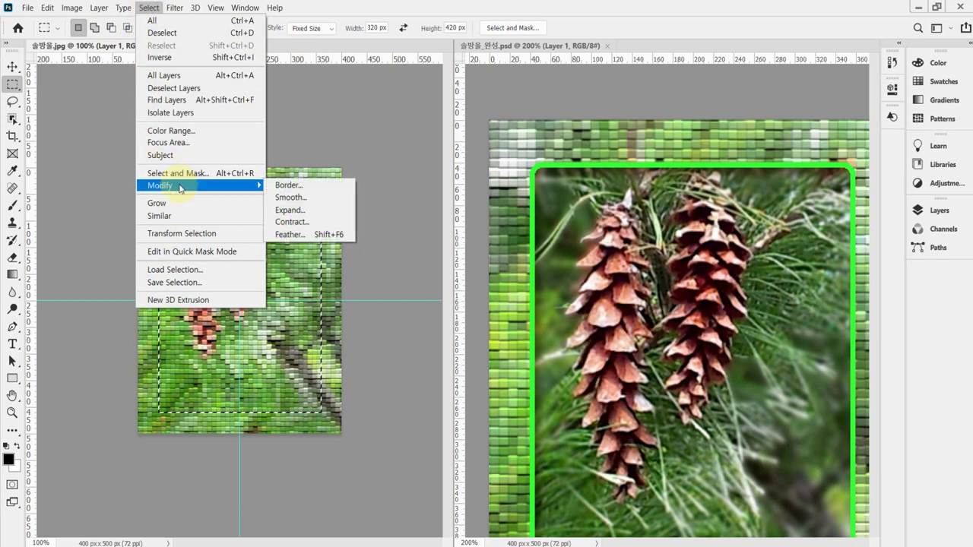
{"action": "left_click", "coordinate": [333, 199]}
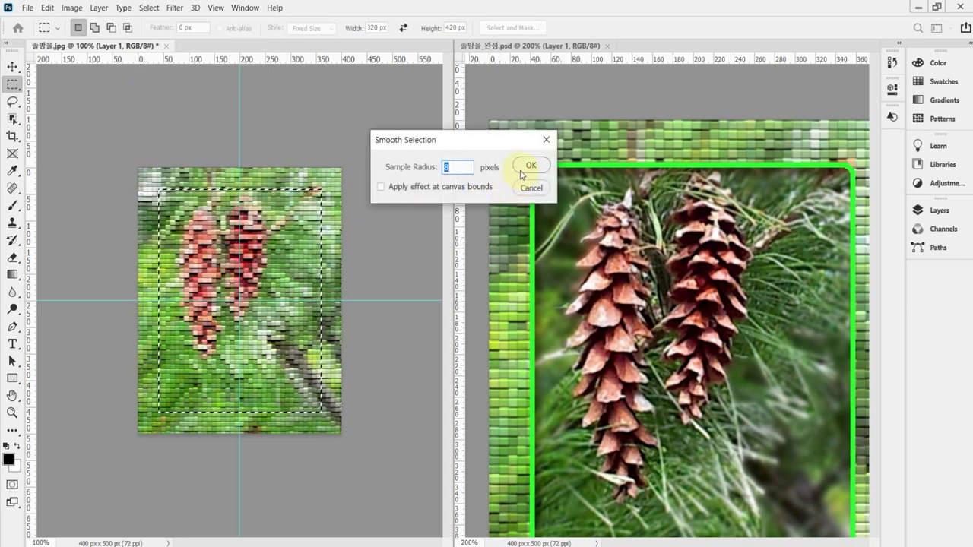
{"action": "left_click_drag", "start_coordinate": [473, 137], "coordinate": [462, 162]}
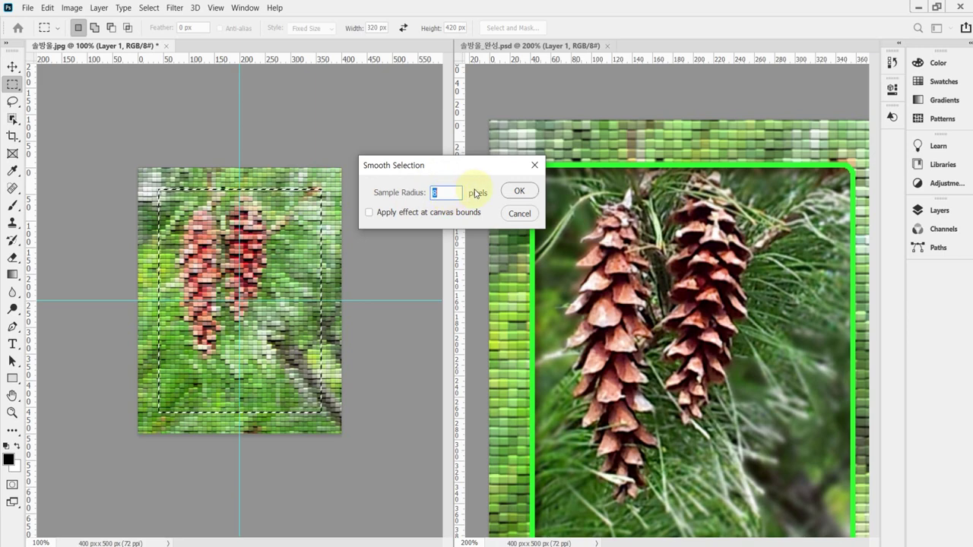
{"action": "key", "text": "Return"}
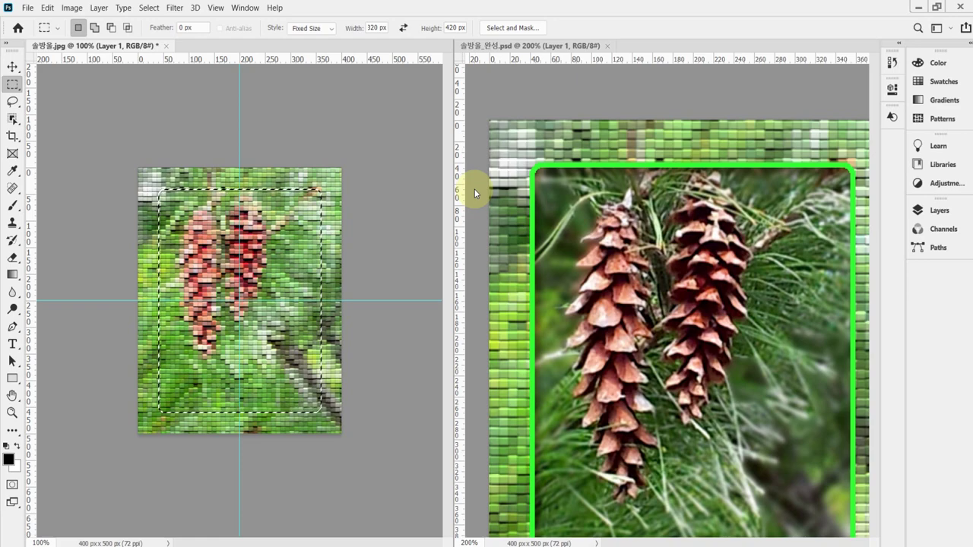
{"action": "left_click", "coordinate": [317, 197], "text": "ctrl"}
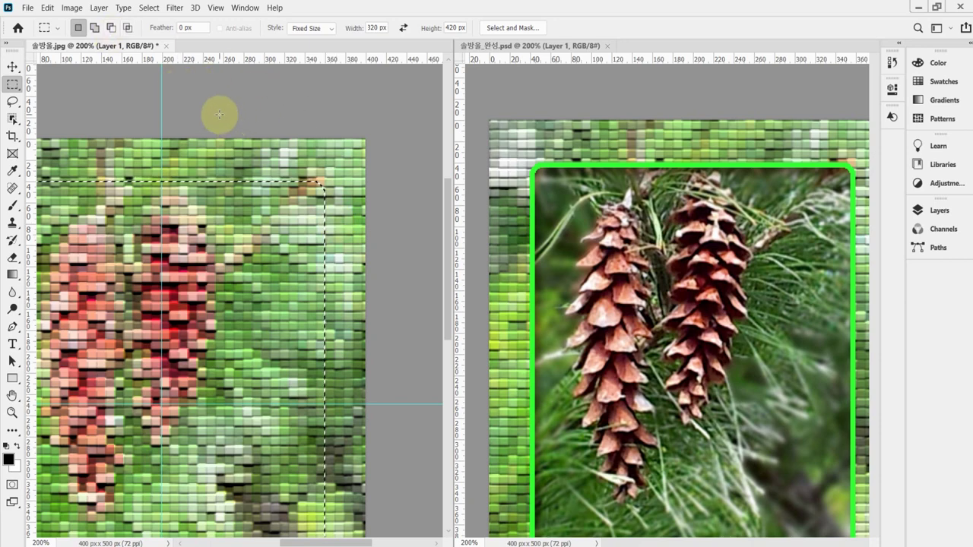
{"action": "left_click", "coordinate": [46, 10]}
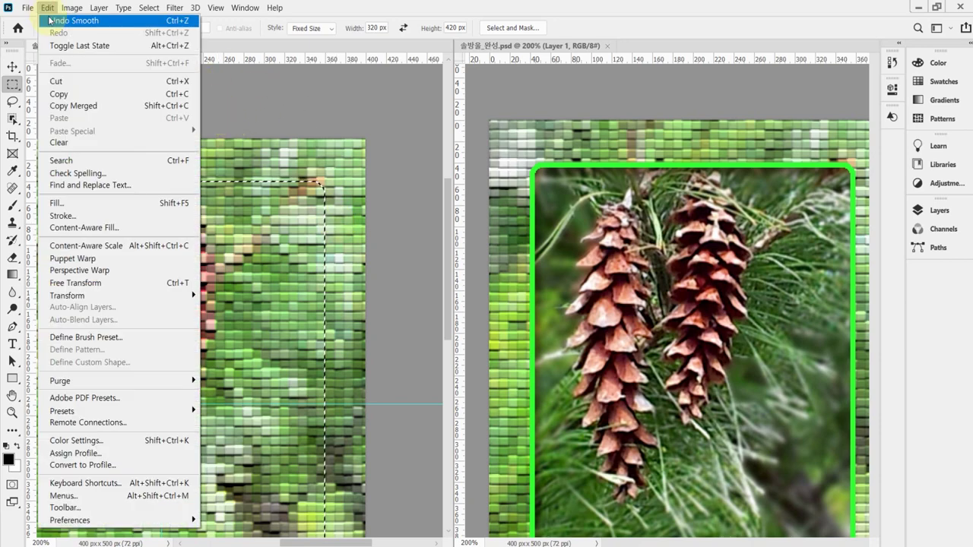
{"action": "left_click", "coordinate": [50, 21]}
Smooth the selection's corners with a sample radius of 8 pixels, and delete the selected patchwork area from Layer 1.
{"action": "left_click", "coordinate": [148, 9]}
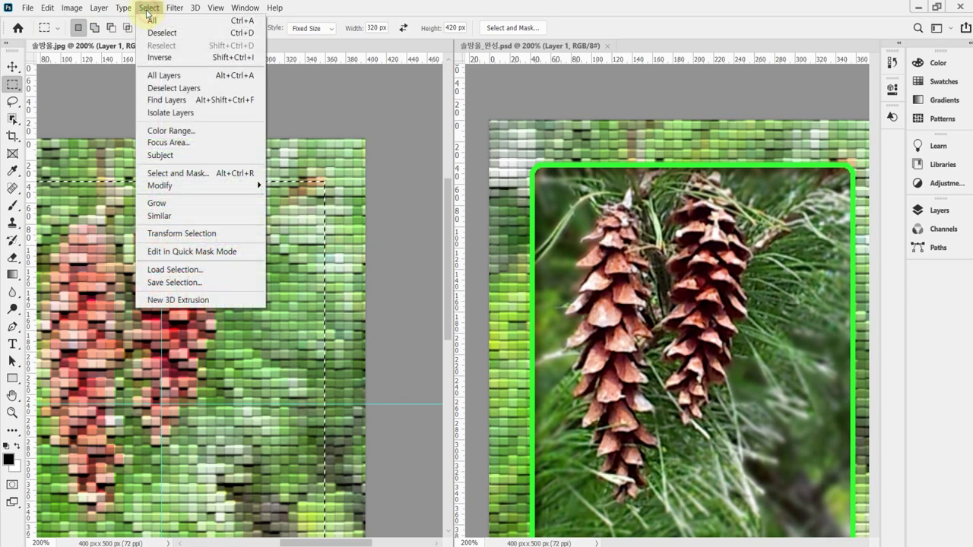
{"action": "mouse_move", "coordinate": [233, 189]}
{"action": "left_click", "coordinate": [313, 197]}
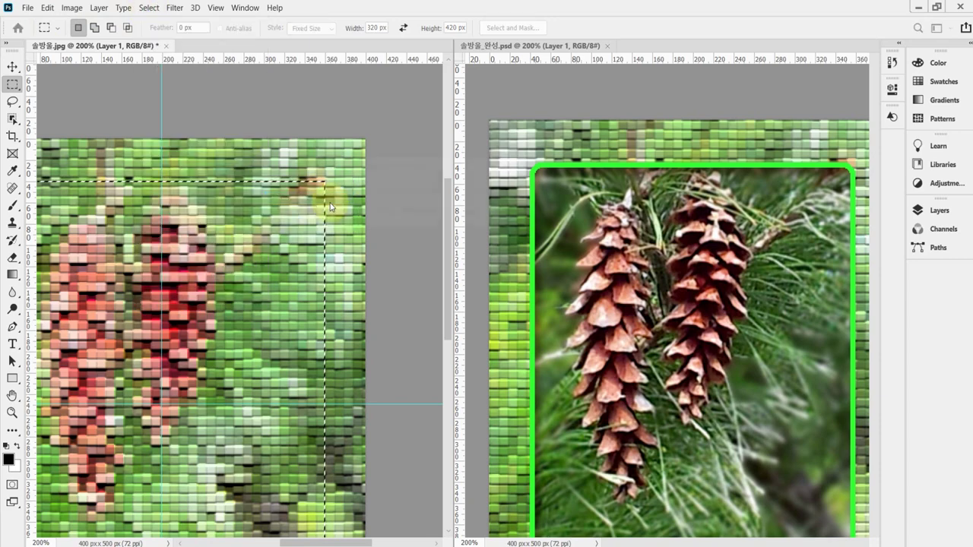
{"action": "type", "text": "8"}
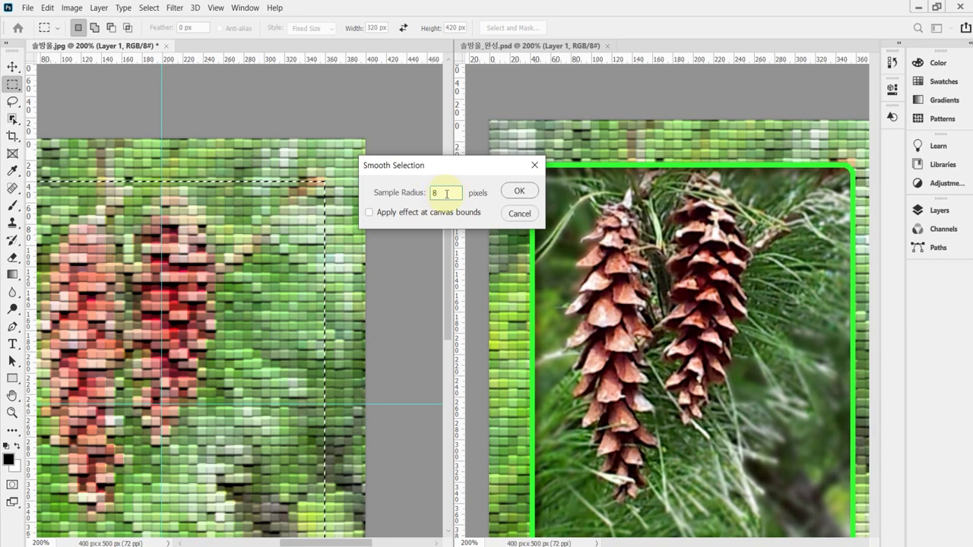
{"action": "key", "text": "Return"}
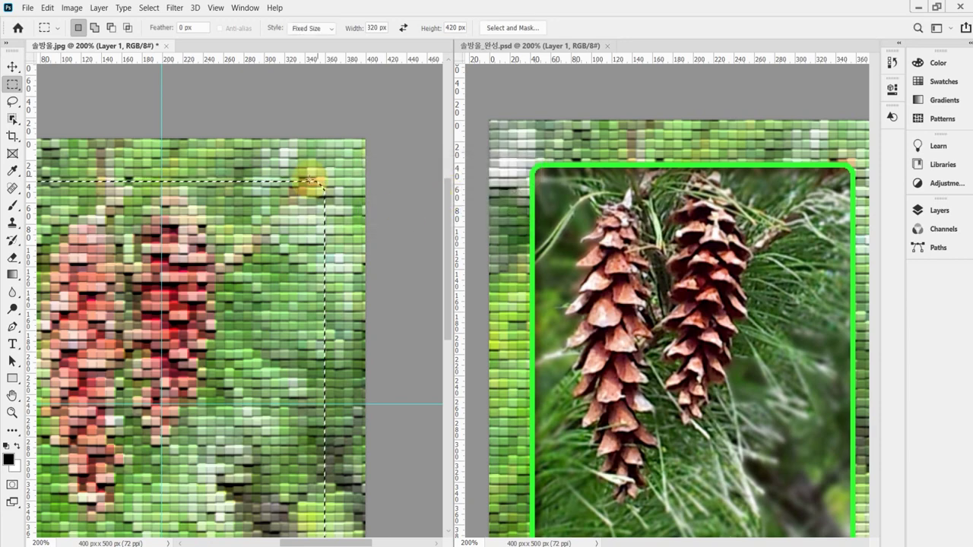
{"action": "key", "text": "ctrl+minus"}
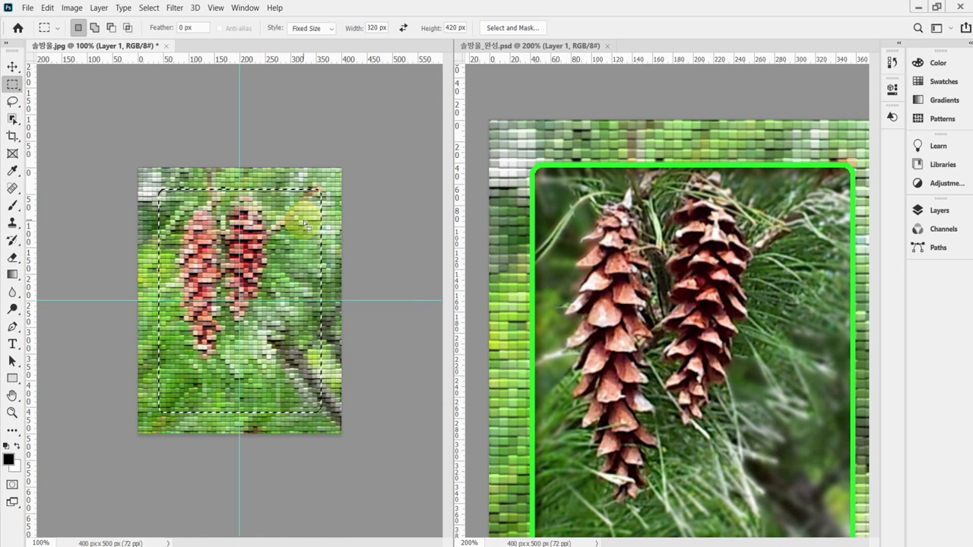
{"action": "key", "text": "Delete"}
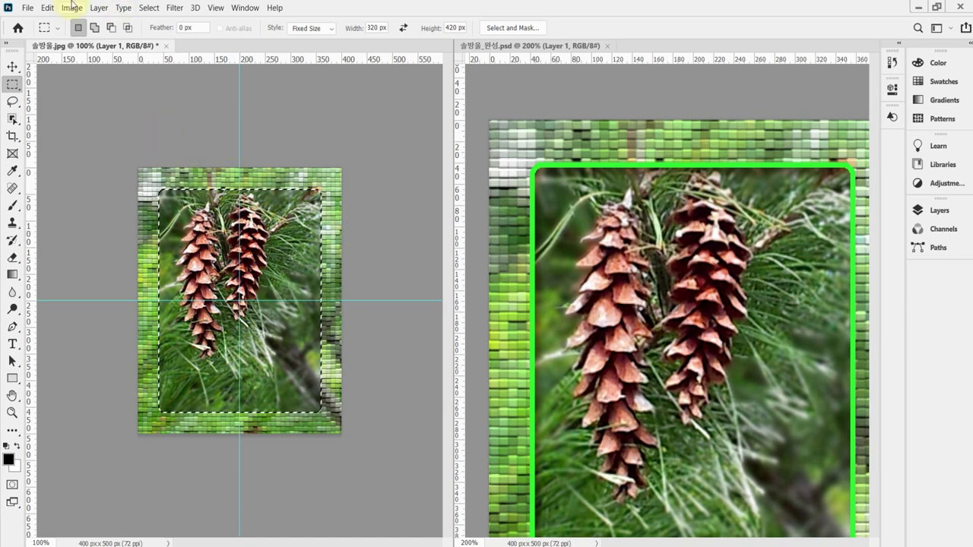
Stroke the selected opening on Layer 1 with a 5 px line in colour #3f3, located inside the selection.
{"action": "left_click", "coordinate": [47, 9]}
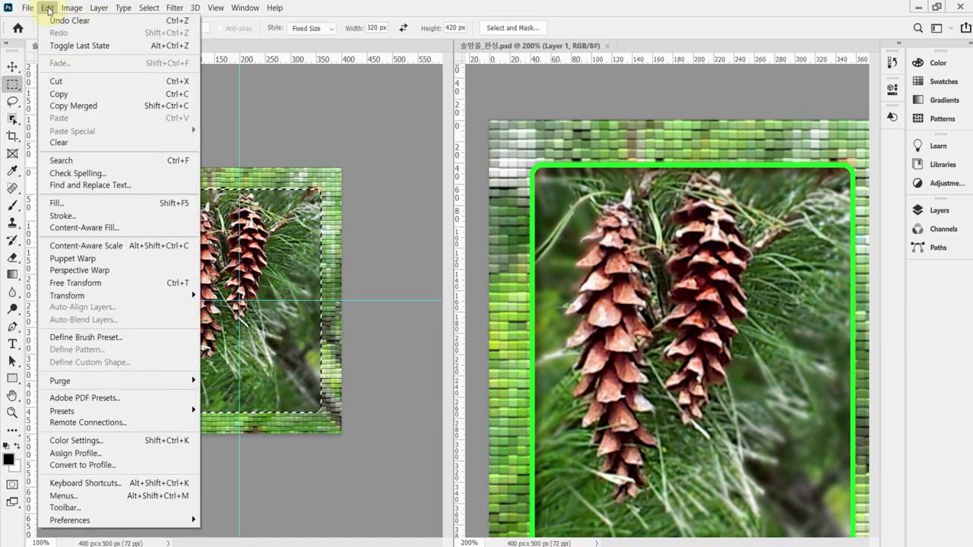
{"action": "left_click", "coordinate": [77, 217]}
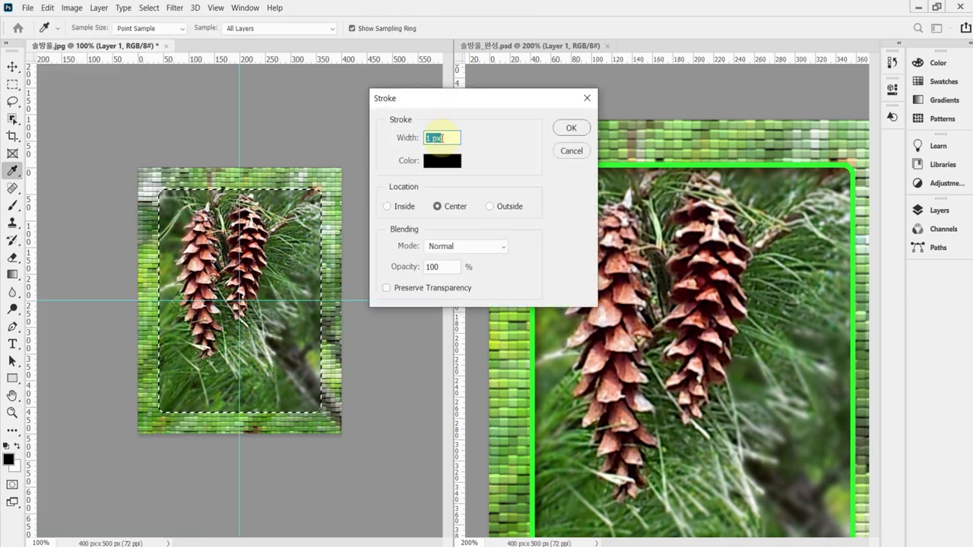
{"action": "left_click_drag", "start_coordinate": [469, 109], "coordinate": [453, 167]}
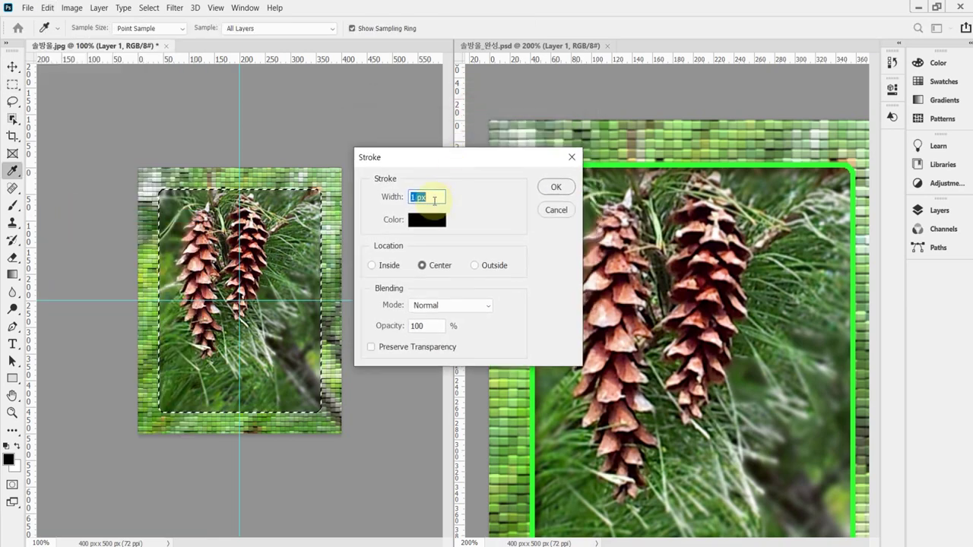
{"action": "type", "text": "5"}
{"action": "key", "text": "Tab"}
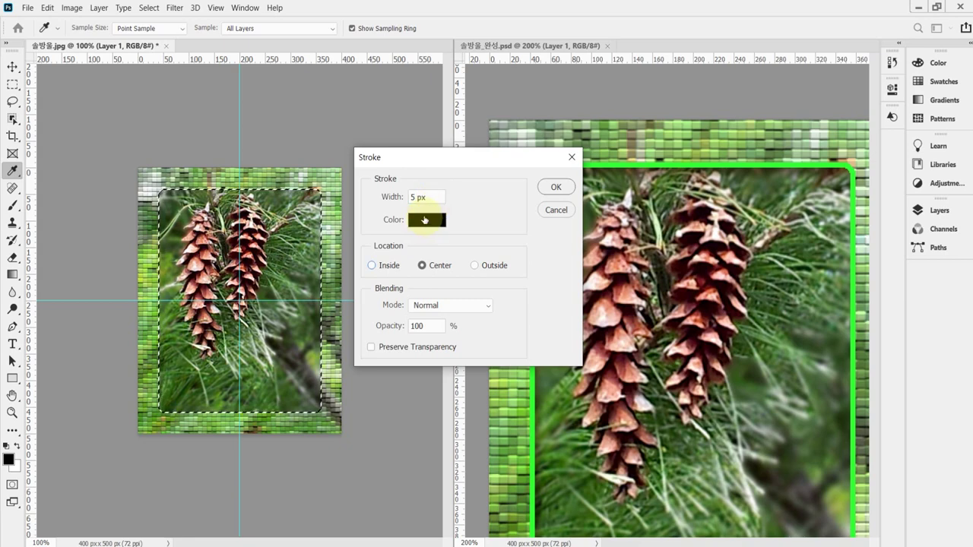
{"action": "left_click", "coordinate": [425, 219]}
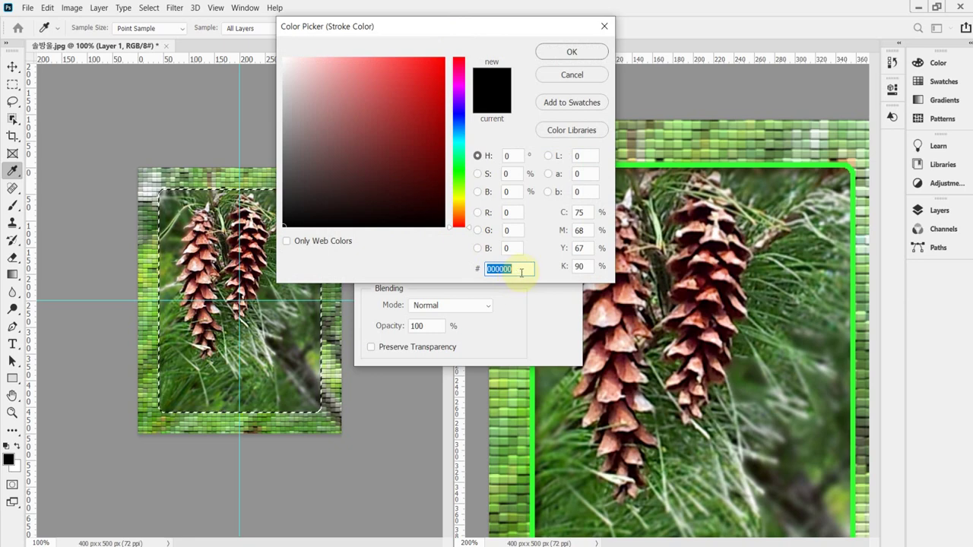
{"action": "type", "text": "3f"}
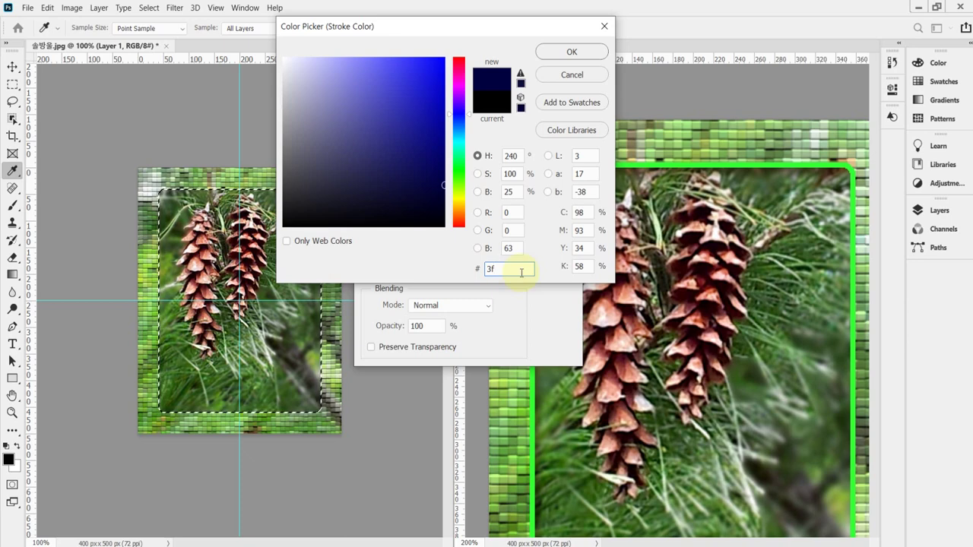
{"action": "type", "text": "3"}
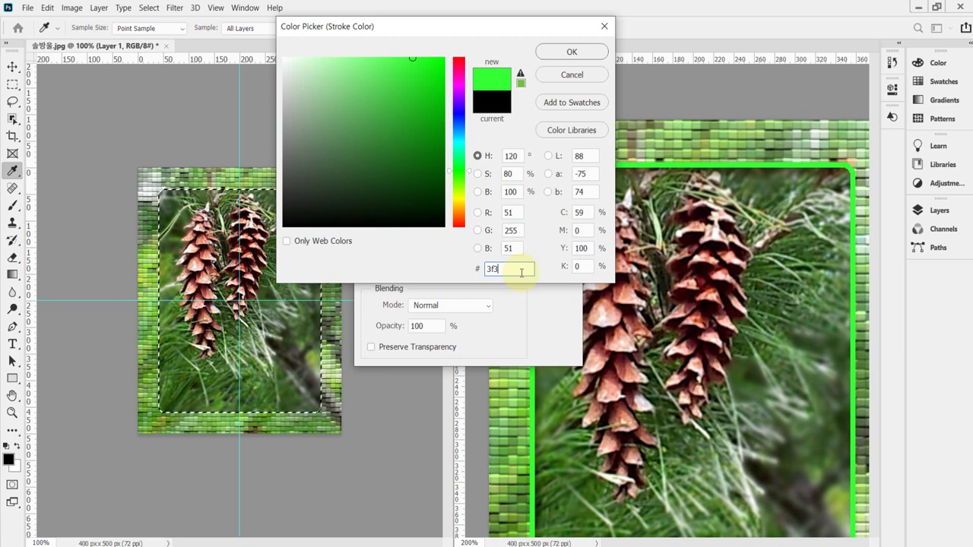
{"action": "key", "text": "Return"}
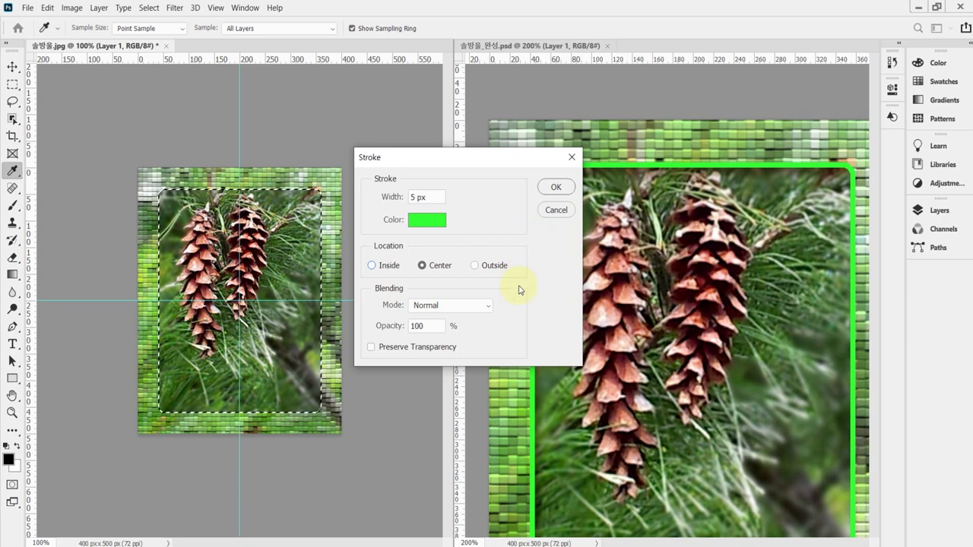
{"action": "left_click", "coordinate": [381, 268]}
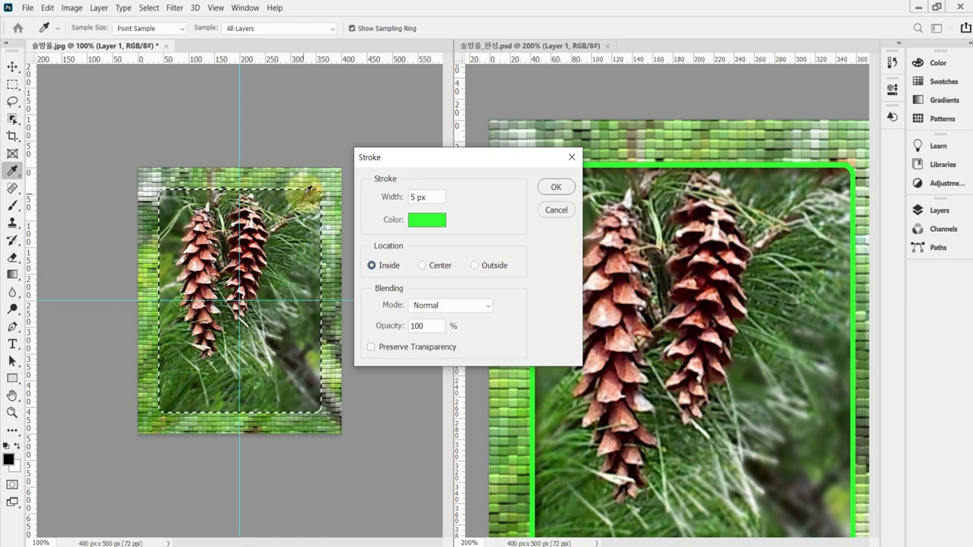
{"action": "double_click", "coordinate": [431, 198]}
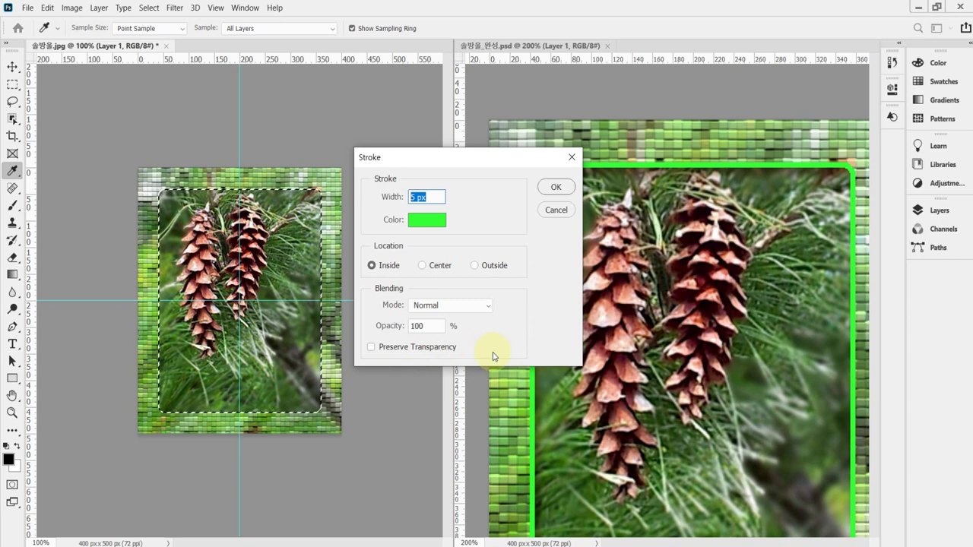
{"action": "left_click", "coordinate": [561, 188]}
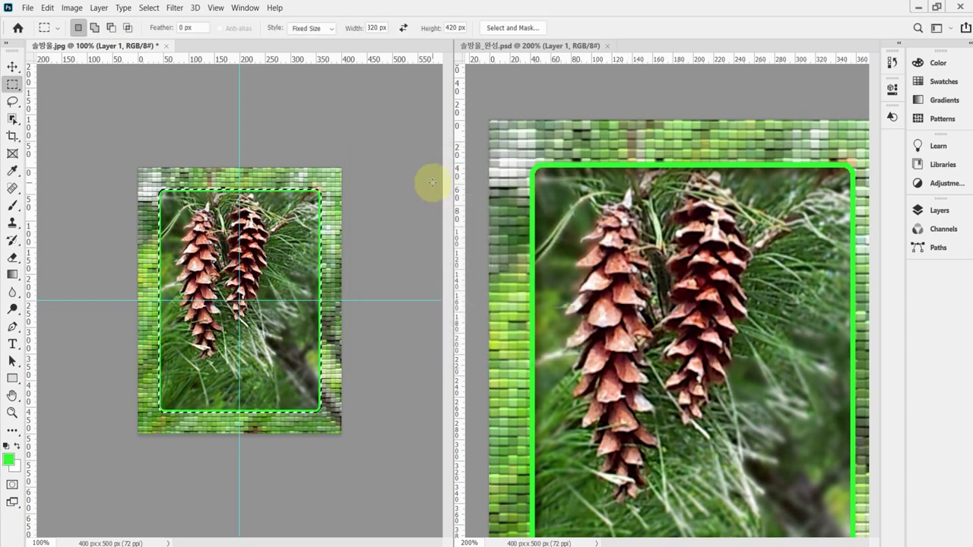
Check the stroked frame's rounded corner up close, and clear the selection from the pine cone image.
{"action": "scroll", "coordinate": [301, 246], "scroll_direction": "up", "scroll_amount": 1}
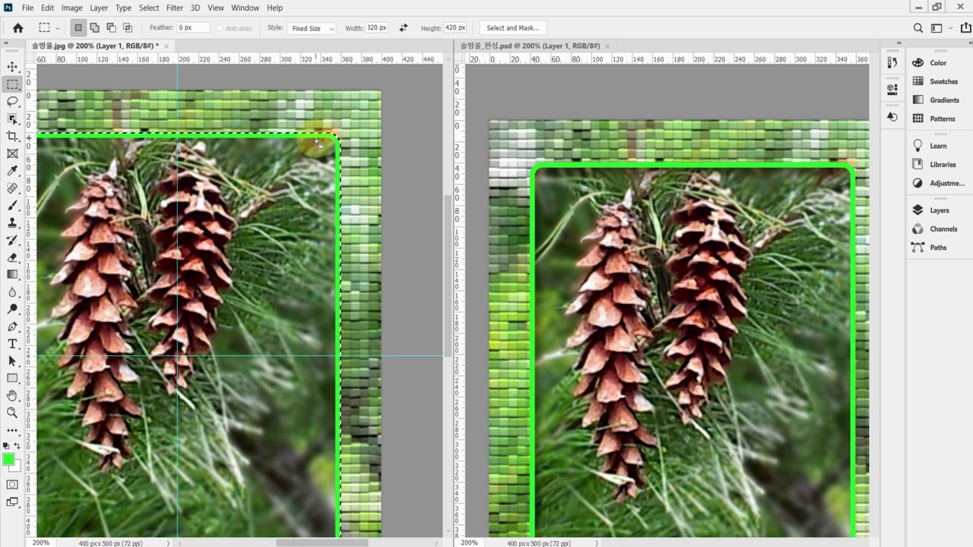
{"action": "key", "text": "ctrl+d"}
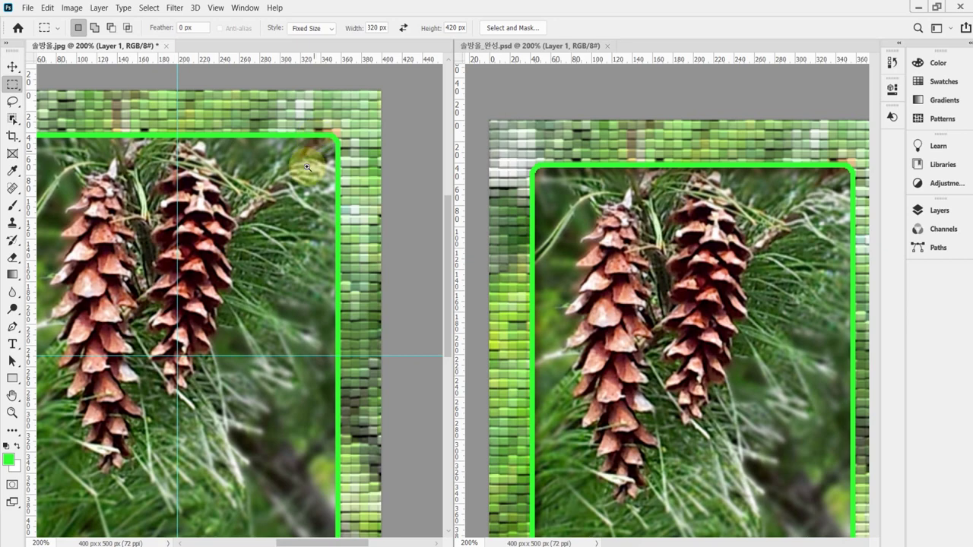
{"action": "key", "text": "ctrl+minus"}
{"action": "left_click", "coordinate": [179, 211]}
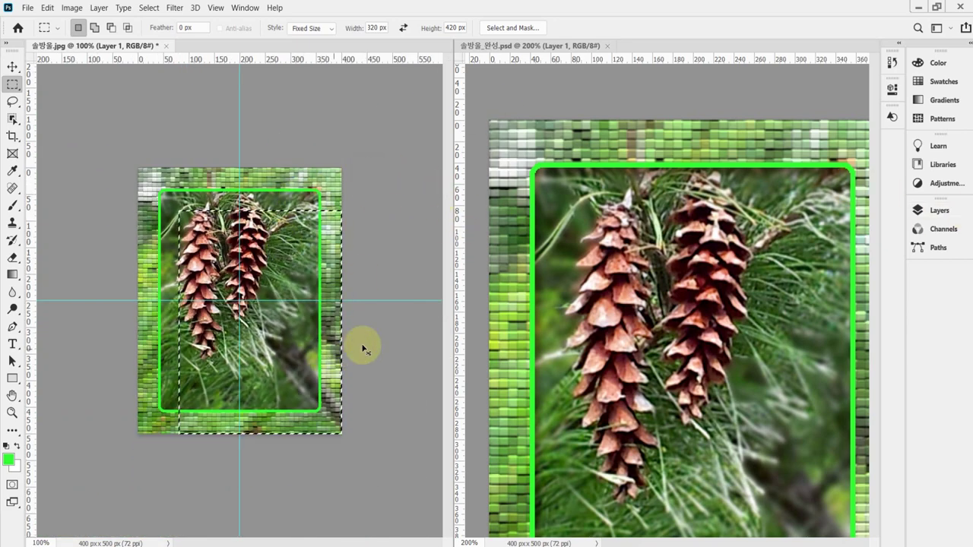
{"action": "key", "text": "ctrl+d"}
Widen the working image's view and add a Drop Shadow layer style to Layer 1.
{"action": "left_click", "coordinate": [940, 211]}
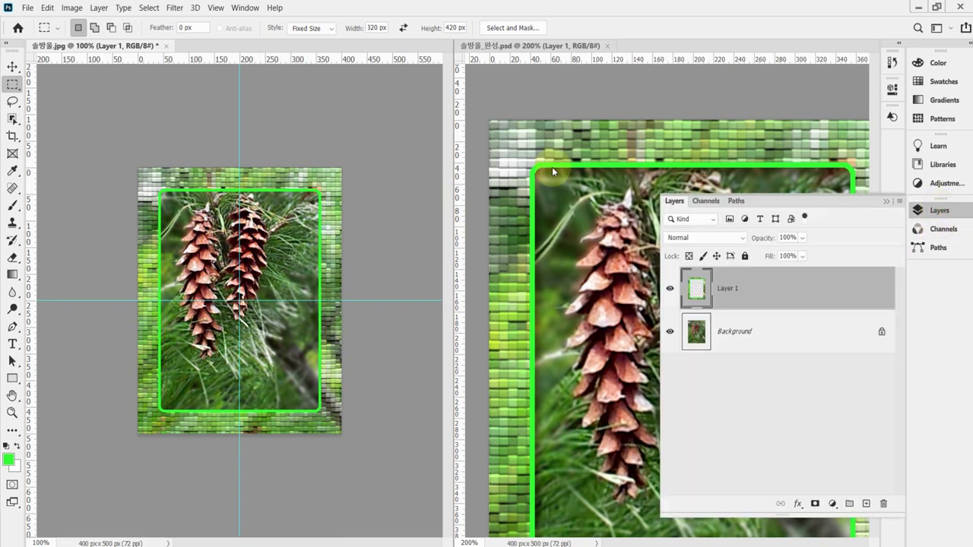
{"action": "left_click_drag", "start_coordinate": [454, 209], "coordinate": [633, 202]}
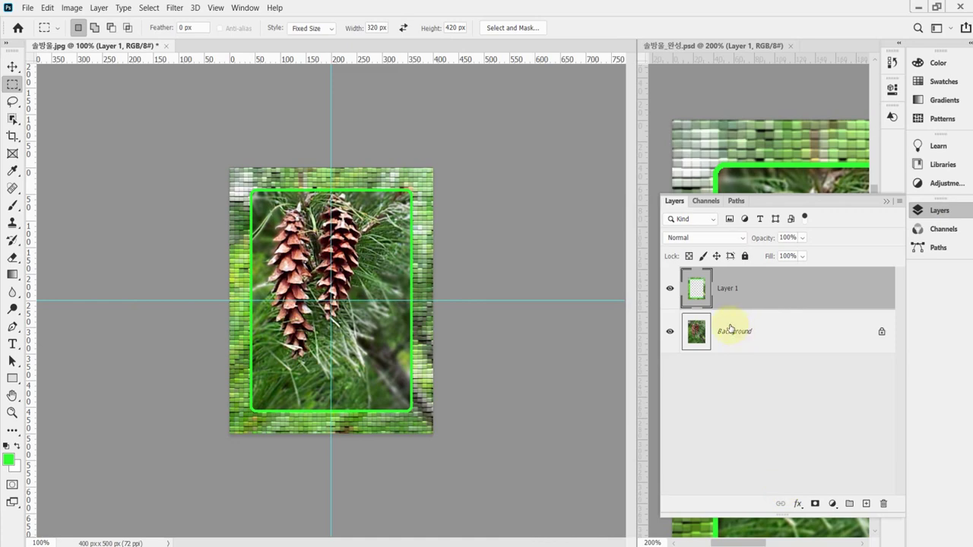
{"action": "double_click", "coordinate": [707, 308]}
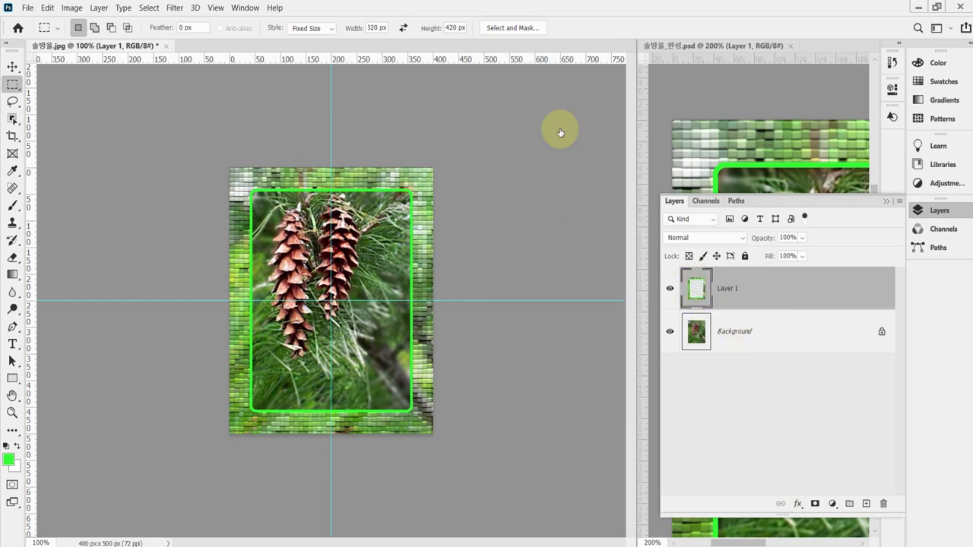
{"action": "left_click_drag", "start_coordinate": [537, 198], "coordinate": [625, 90]}
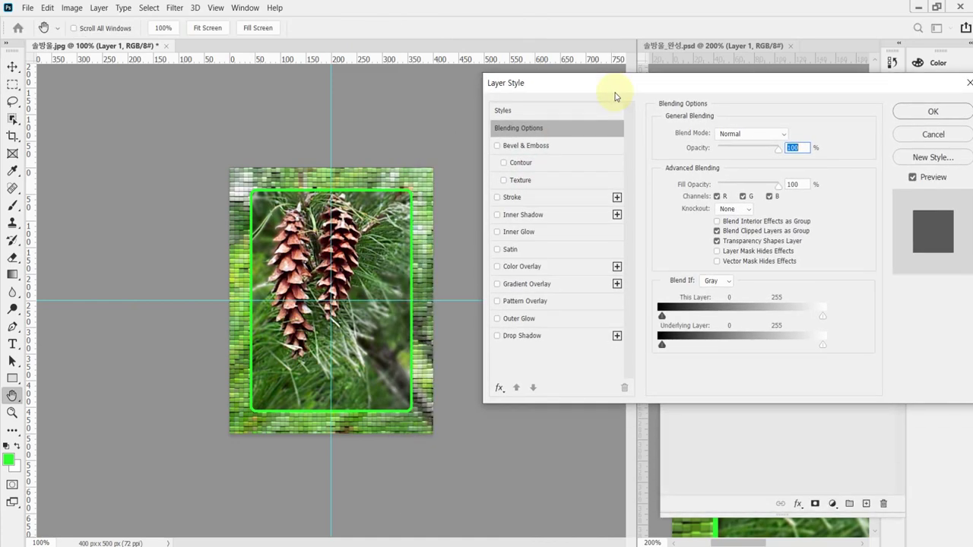
{"action": "left_click", "coordinate": [535, 338]}
{"action": "left_click_drag", "start_coordinate": [681, 82], "coordinate": [641, 323]}
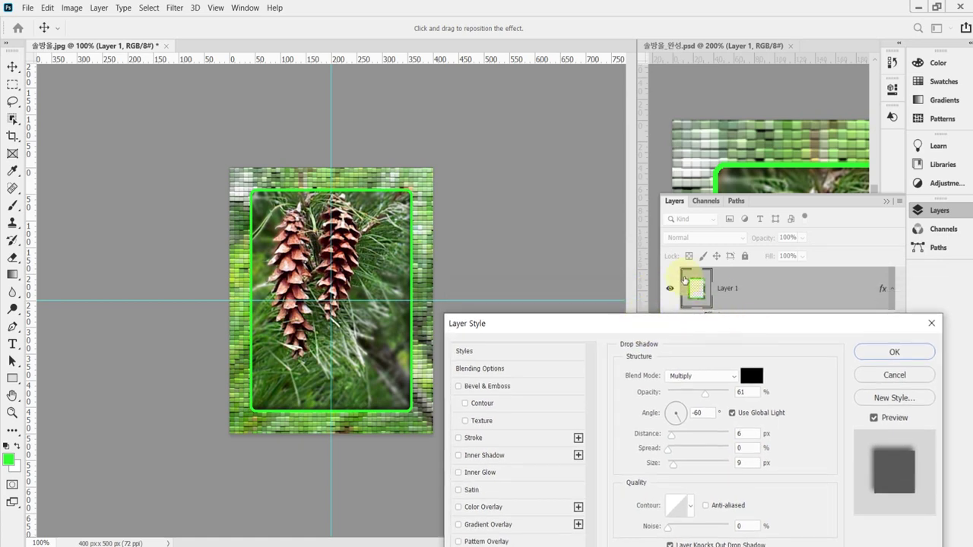
{"action": "left_click_drag", "start_coordinate": [695, 326], "coordinate": [704, 75]}
{"action": "left_click", "coordinate": [490, 109]}
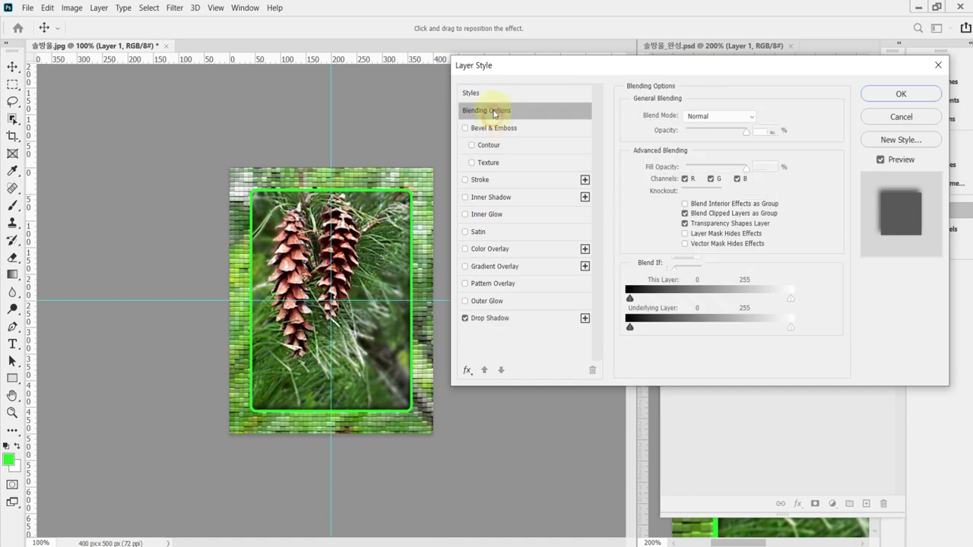
{"action": "left_click", "coordinate": [504, 320]}
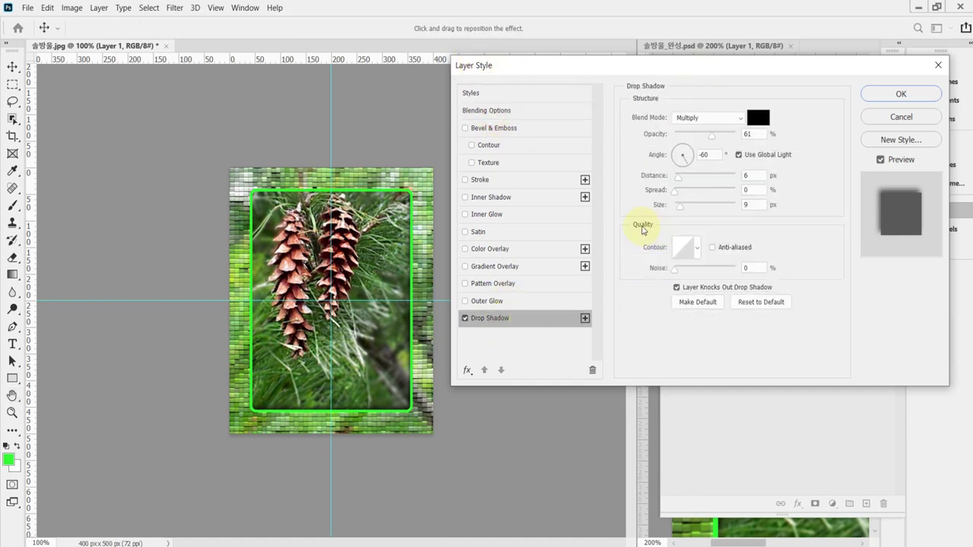
Apply the drop shadow with 58% opacity, a 120° angle and 8 px distance, and hide the guides.
{"action": "double_click", "coordinate": [755, 134]}
{"action": "type", "text": "58"}
{"action": "key", "text": "Tab"}
{"action": "type", "text": "120"}
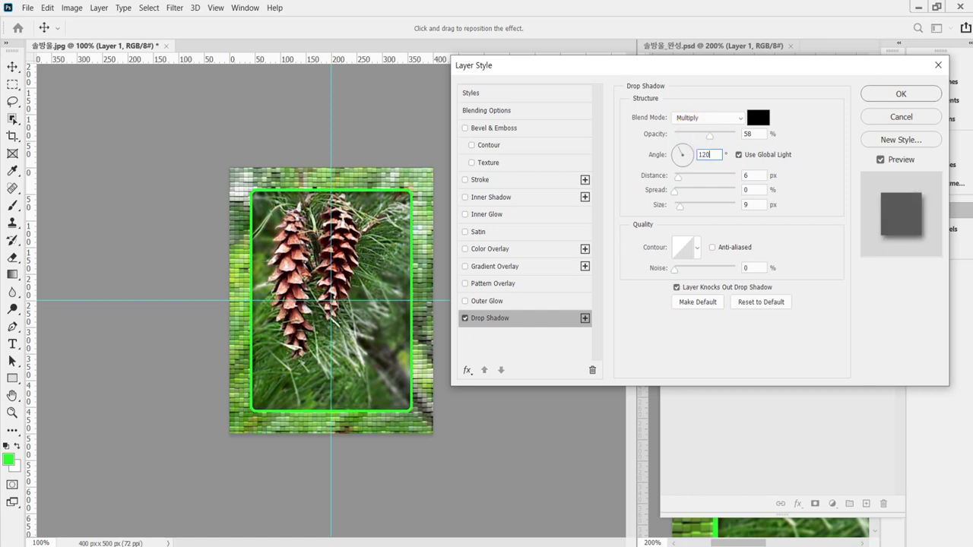
{"action": "key", "text": "Tab"}
{"action": "type", "text": "8"}
{"action": "key", "text": "Tab"}
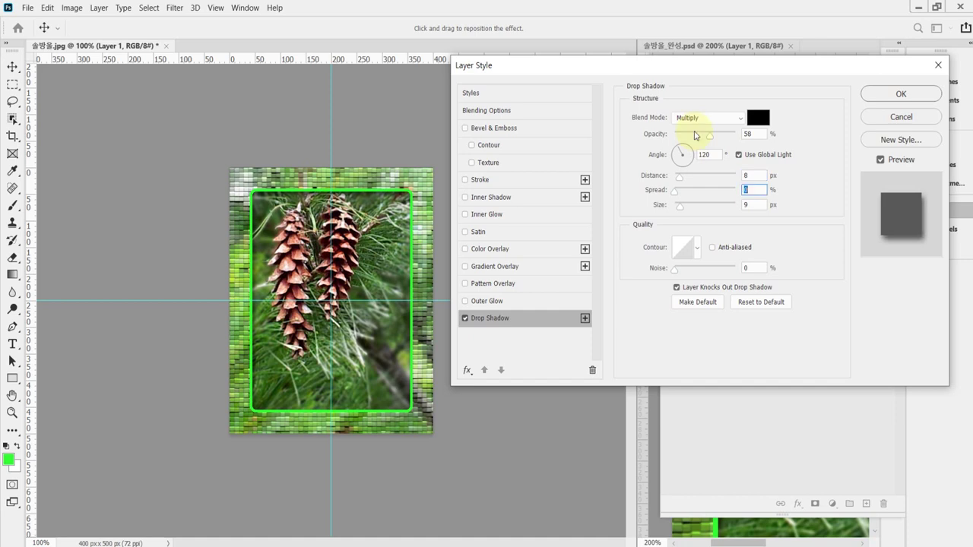
{"action": "key", "text": "Tab"}
{"action": "key", "text": "Tab"}
{"action": "left_click", "coordinate": [881, 160]}
{"action": "left_click", "coordinate": [881, 160]}
{"action": "left_click", "coordinate": [900, 96]}
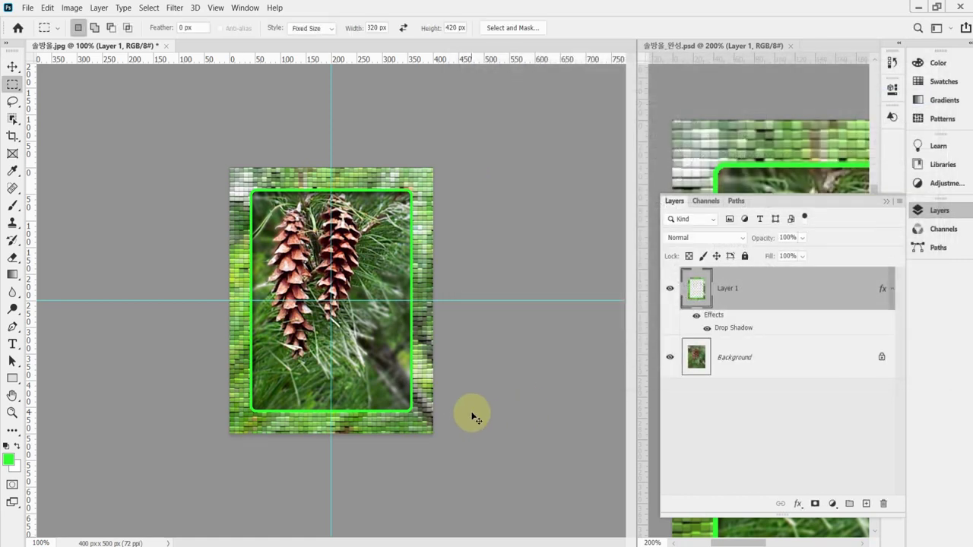
{"action": "key", "text": "ctrl+semicolon"}
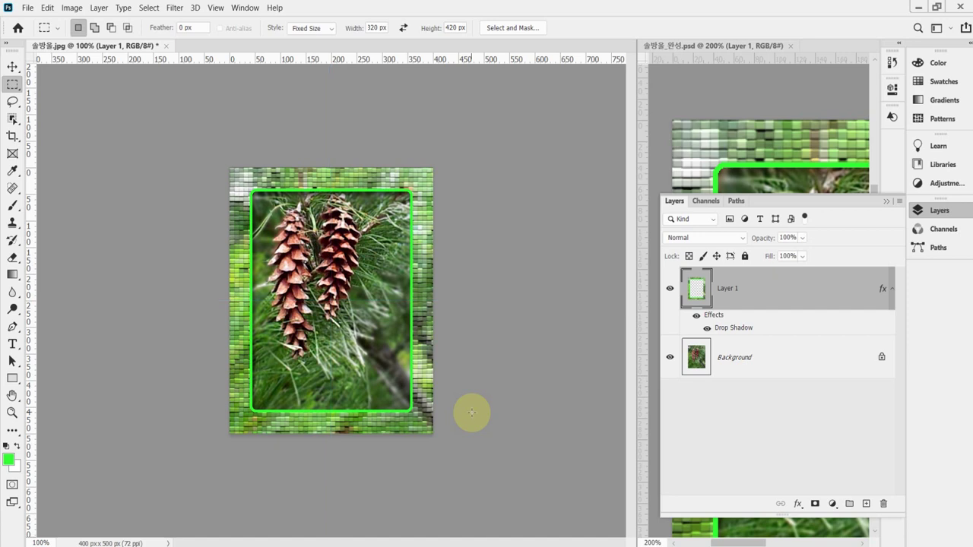